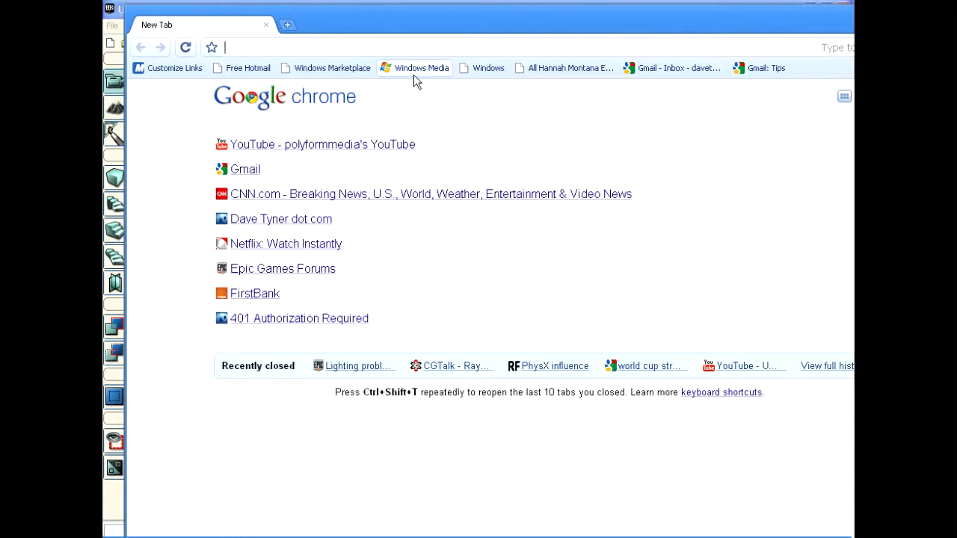
# Search the web for "udk" and open the Download UDK page in a maximized browser window.
pyautogui.write('udk')
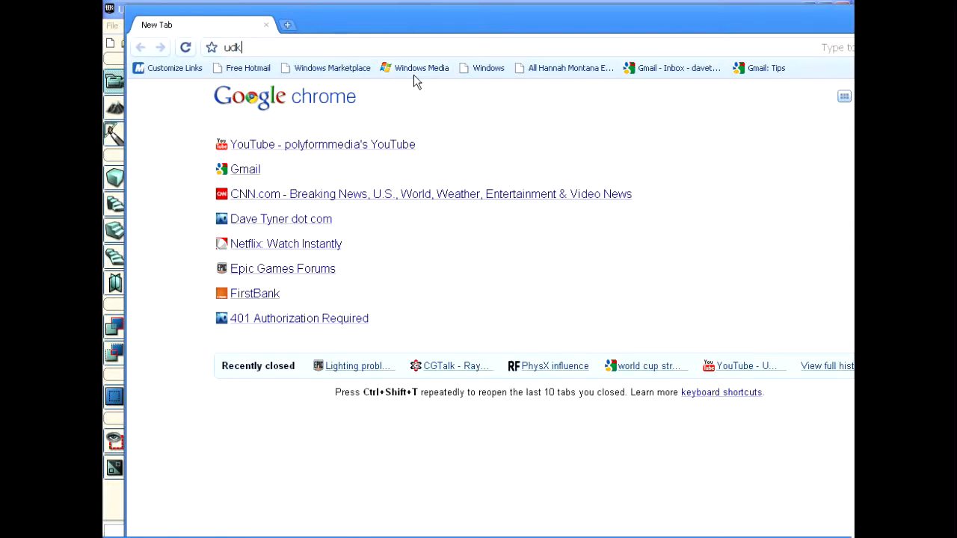
pyautogui.press('Return')
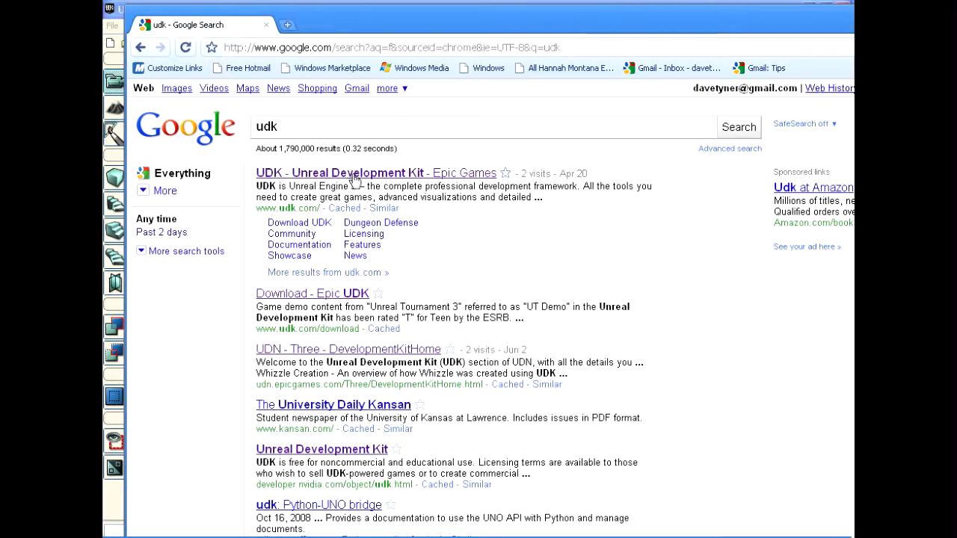
pyautogui.click(308, 223)
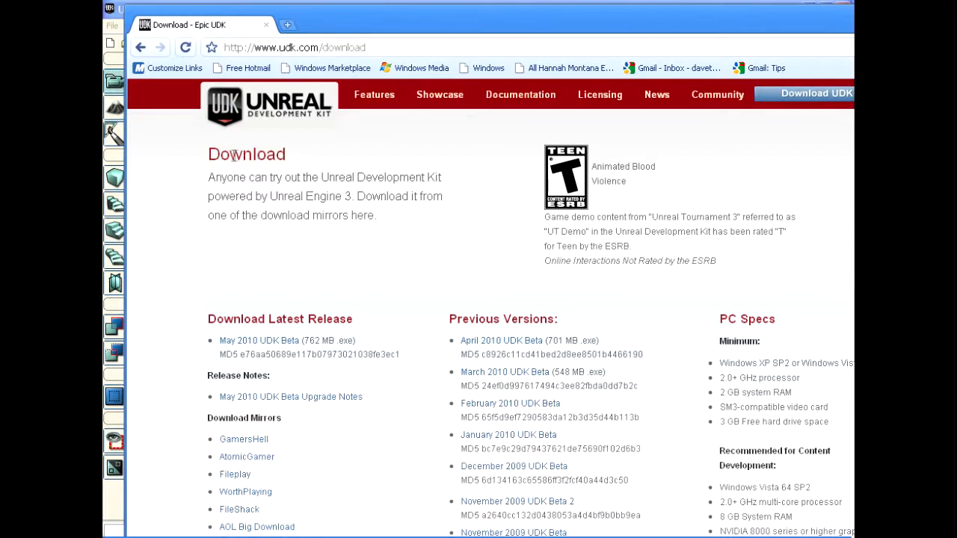
pyautogui.doubleClick(361, 30)
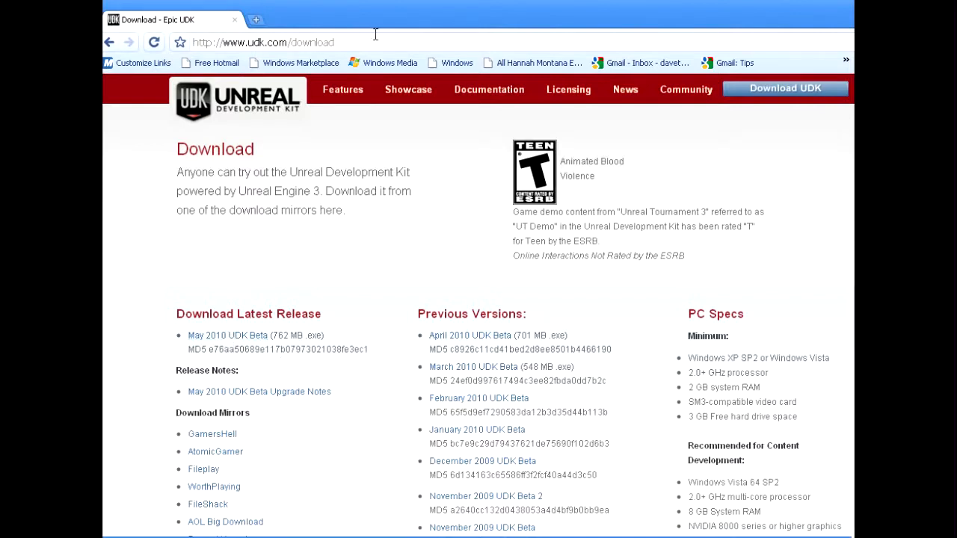
# Choose the May 2010 UDK Beta under the latest release on the download page.
pyautogui.click(236, 339)
pyautogui.click(225, 337)
pyautogui.moveTo(345, 4)
pyautogui.mouseDown()
pyautogui.moveTo(359, 100)
pyautogui.moveTo(354, 2)
pyautogui.mouseUp()
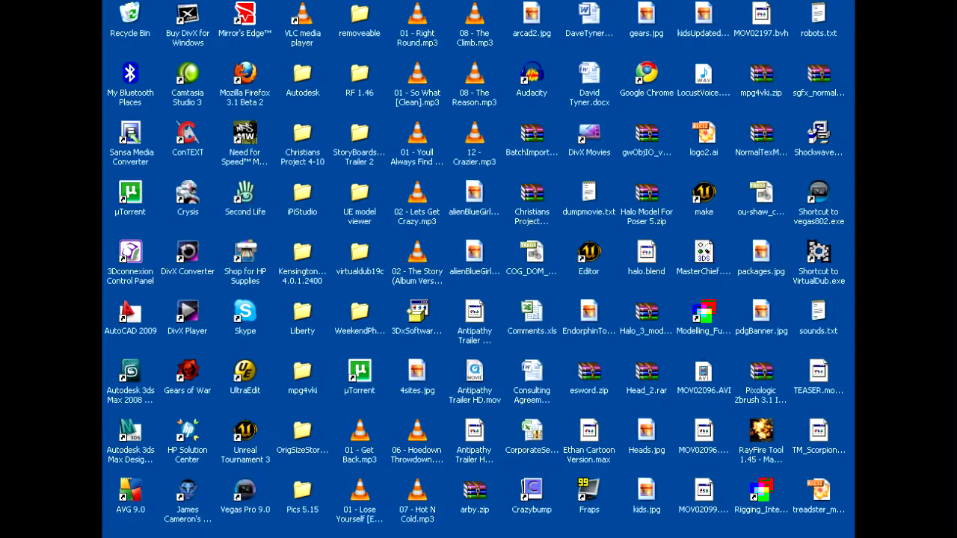
# Launch the Unreal Development Kit editor from the installed UDK-2009-11 program group.
pyautogui.press('super')
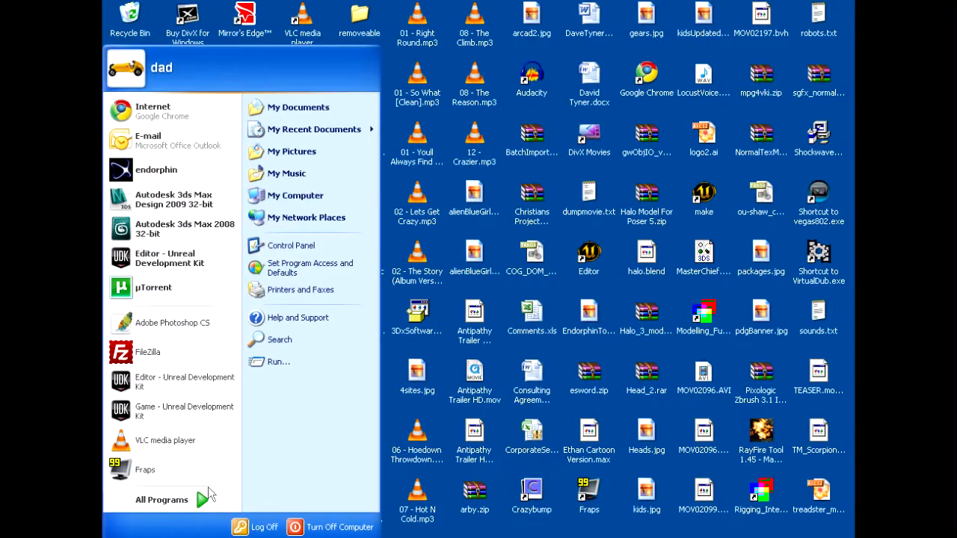
pyautogui.click(157, 506)
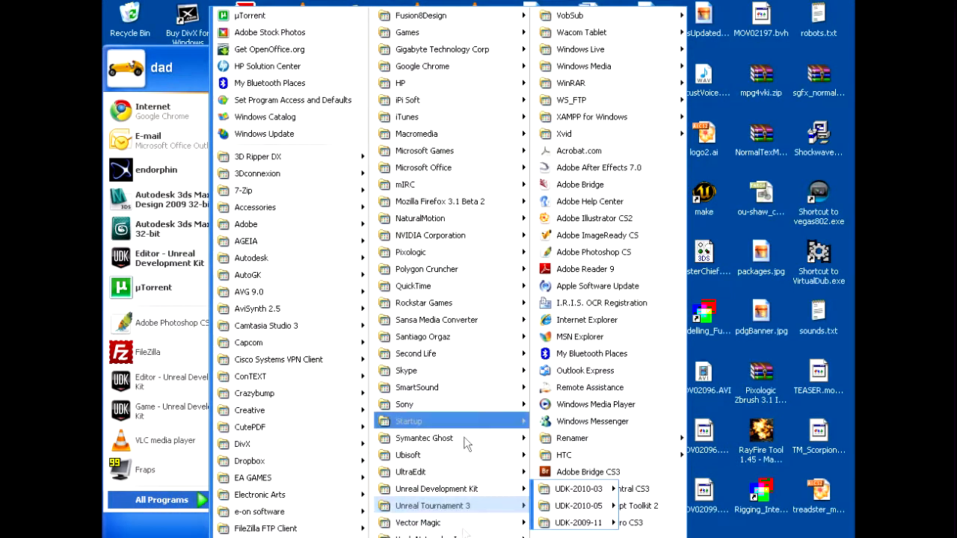
pyautogui.moveTo(496, 493)
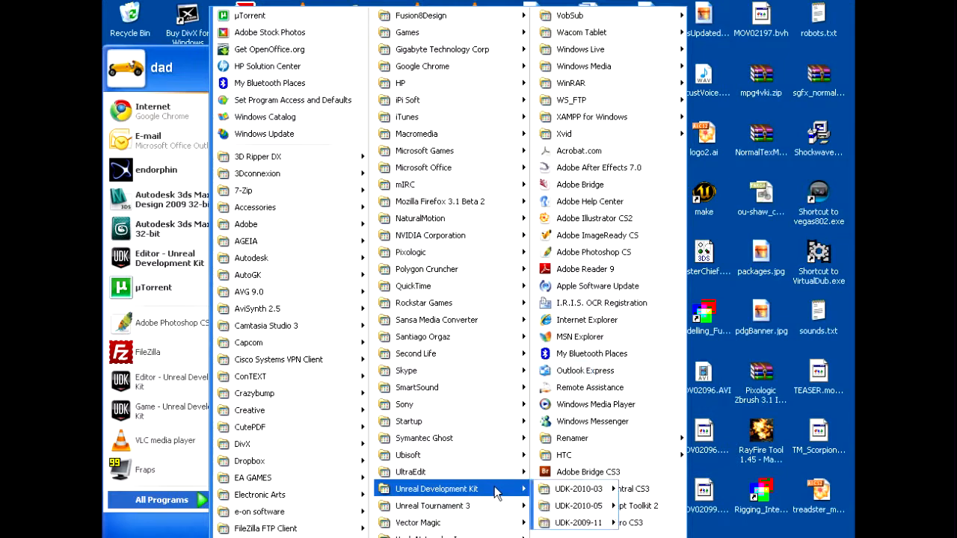
pyautogui.moveTo(591, 523)
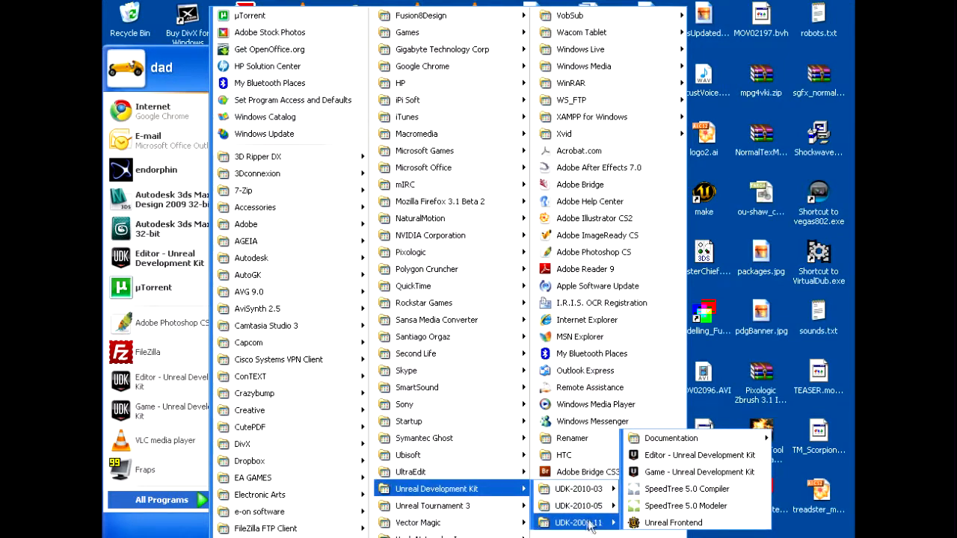
pyautogui.click(675, 458)
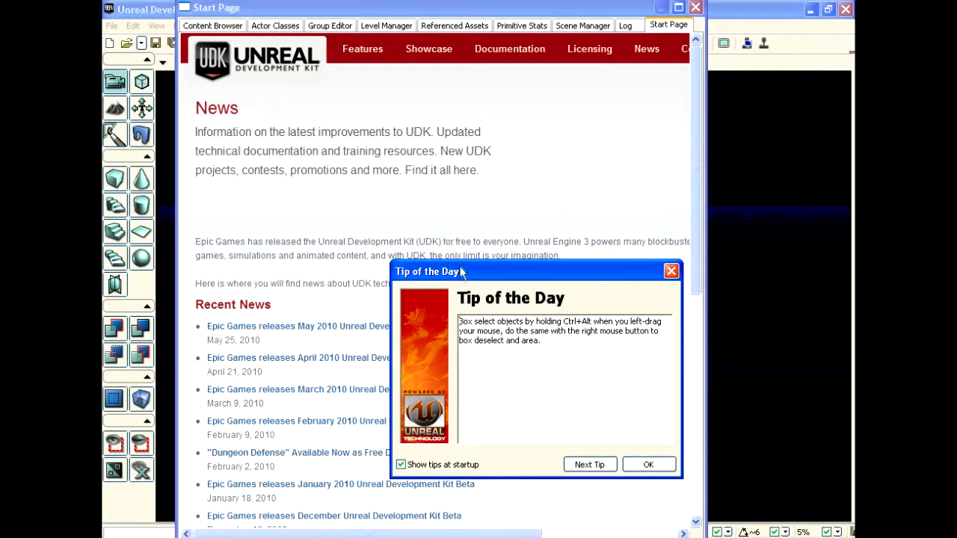
# Dismiss the Tip of the Day and close the Start Page window covering the editor viewport.
pyautogui.moveTo(461, 272); pyautogui.dragTo(382, 253)
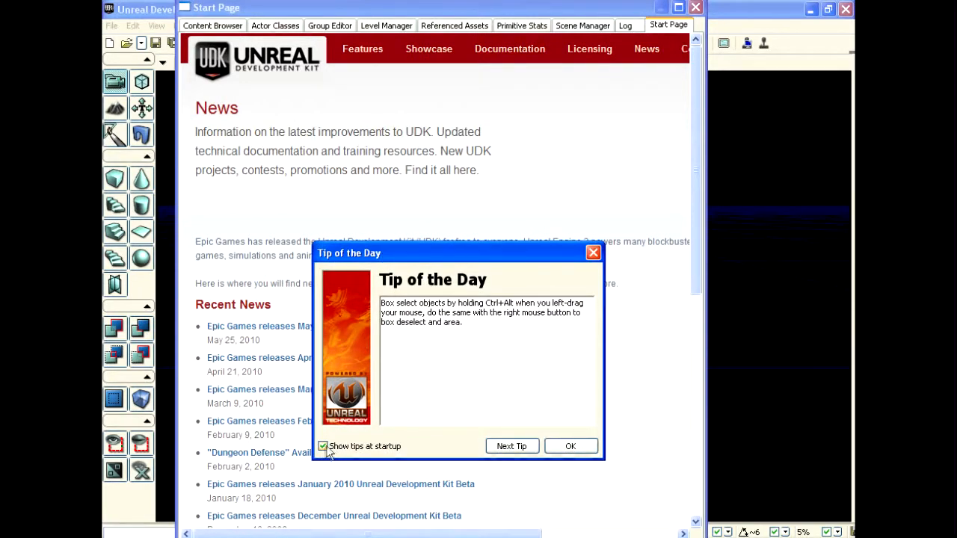
pyautogui.click(571, 446)
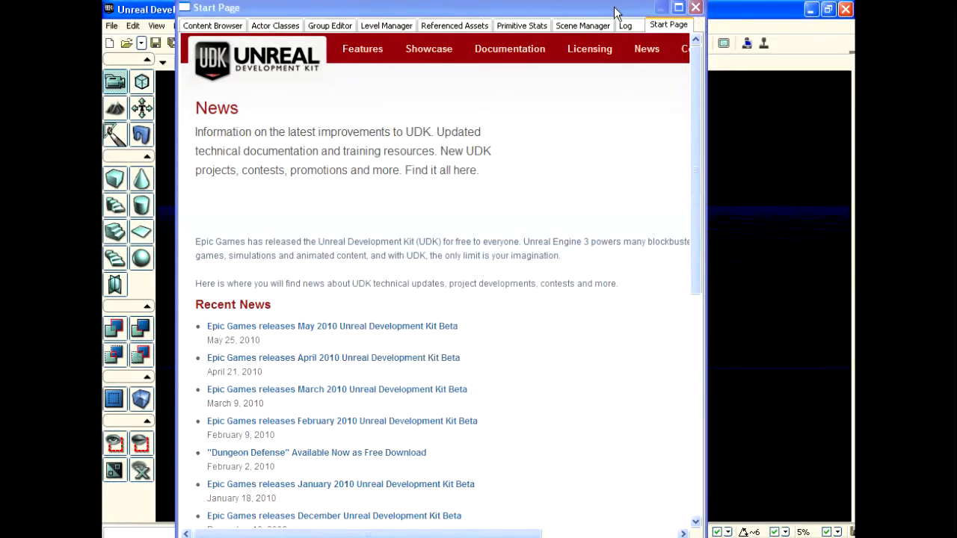
pyautogui.moveTo(615, 13); pyautogui.dragTo(653, 14)
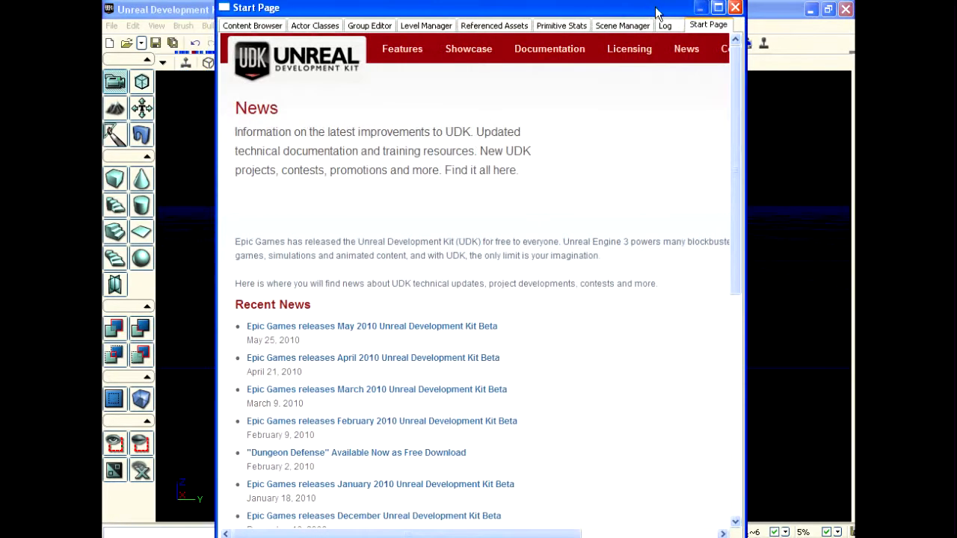
pyautogui.click(735, 8)
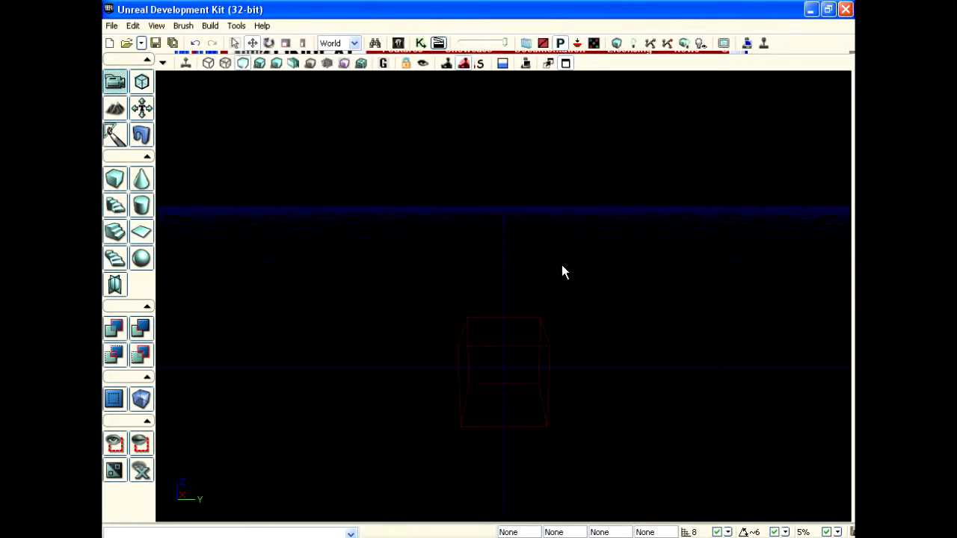
# Restore the four-viewport layout and resize the panes, widening the first column and heightening the upper row.
pyautogui.click(565, 63)
pyautogui.moveTo(505, 160); pyautogui.dragTo(584, 160)
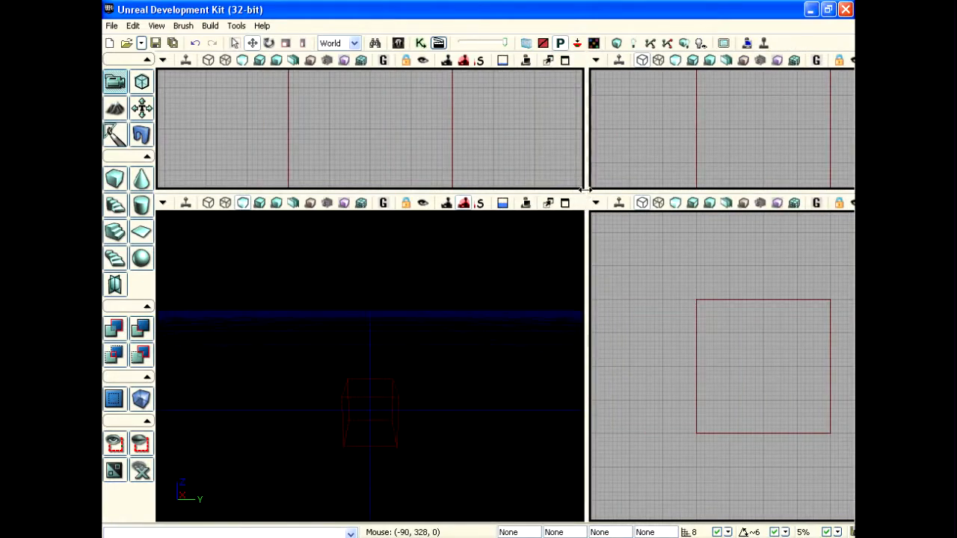
pyautogui.moveTo(584, 189); pyautogui.dragTo(585, 245)
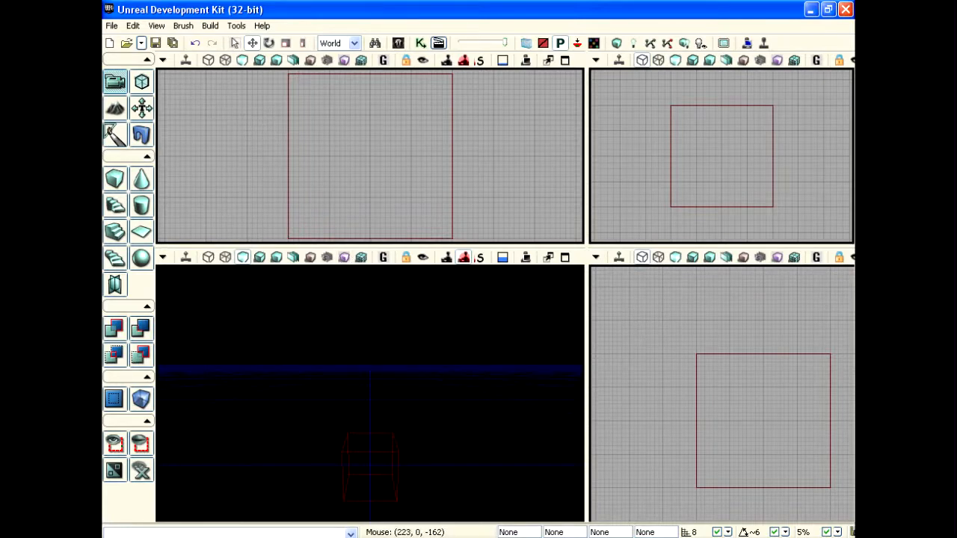
# Bring the camera closer to the red builder brush and maximize the perspective viewport.
pyautogui.moveTo(451, 401)
pyautogui.mouseDown(button='right')
pyautogui.moveTo(429, 418)
pyautogui.moveTo(508, 411)
pyautogui.moveTo(451, 401)
pyautogui.mouseUp(button='right')
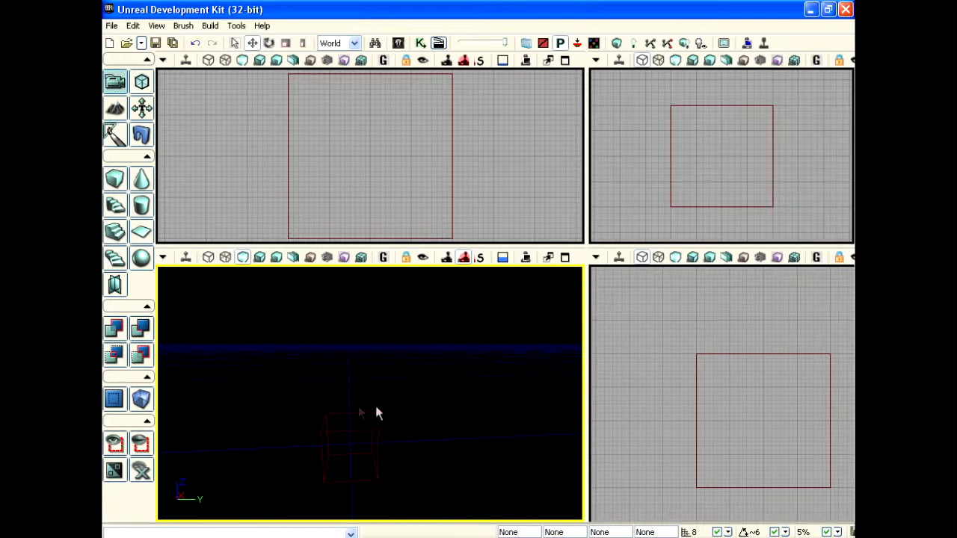
pyautogui.moveTo(382, 384); pyautogui.dragTo(365, 348)
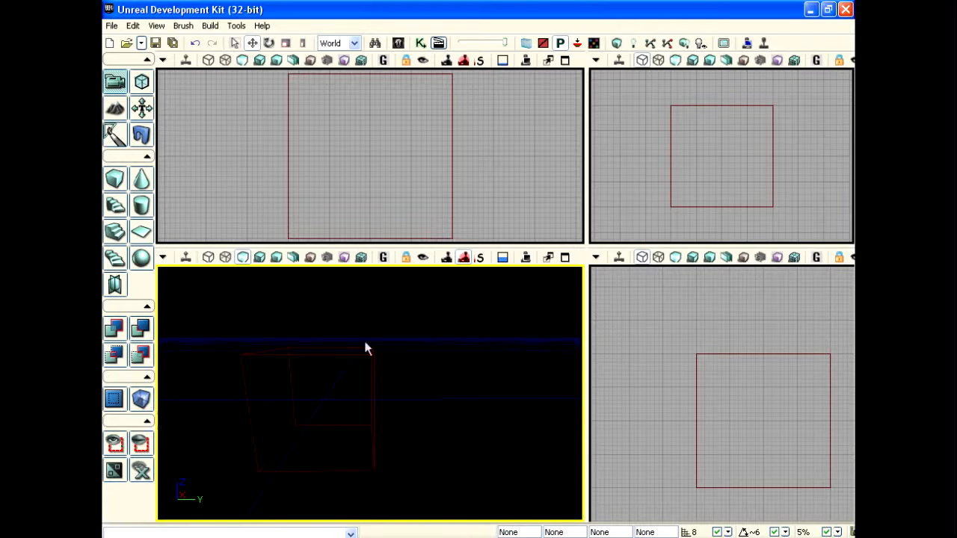
pyautogui.click(565, 258)
# Examine the red builder brush in the perspective view from several distances, angles and heights.
pyautogui.moveTo(743, 316); pyautogui.dragTo(747, 321)
pyautogui.moveTo(747, 321); pyautogui.dragTo(739, 314, button='right')
pyautogui.moveTo(740, 314)
pyautogui.mouseDown()
pyautogui.moveTo(737, 288)
pyautogui.moveTo(734, 329)
pyautogui.moveTo(734, 314)
pyautogui.mouseUp()
pyautogui.moveTo(714, 224); pyautogui.dragTo(688, 225, button='right')
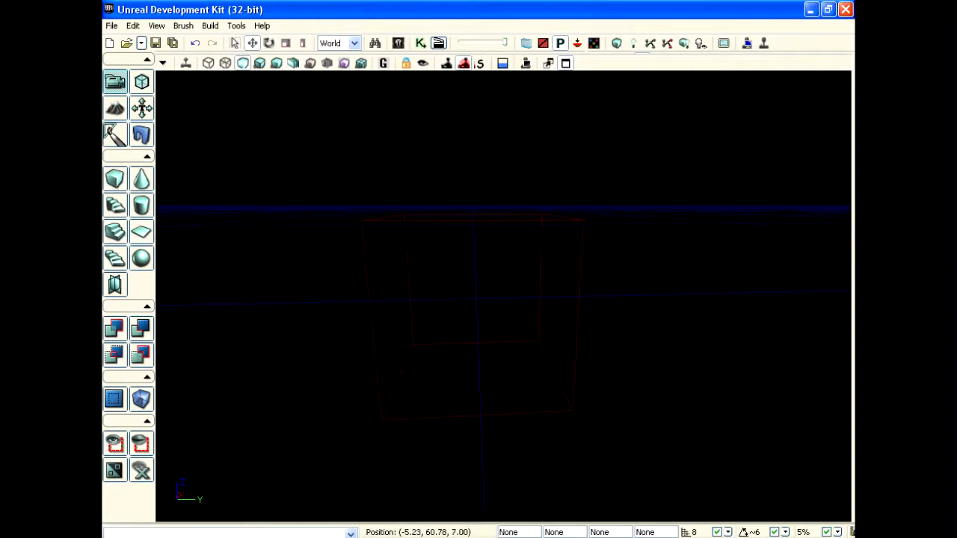
pyautogui.moveTo(687, 225); pyautogui.dragTo(687, 213)
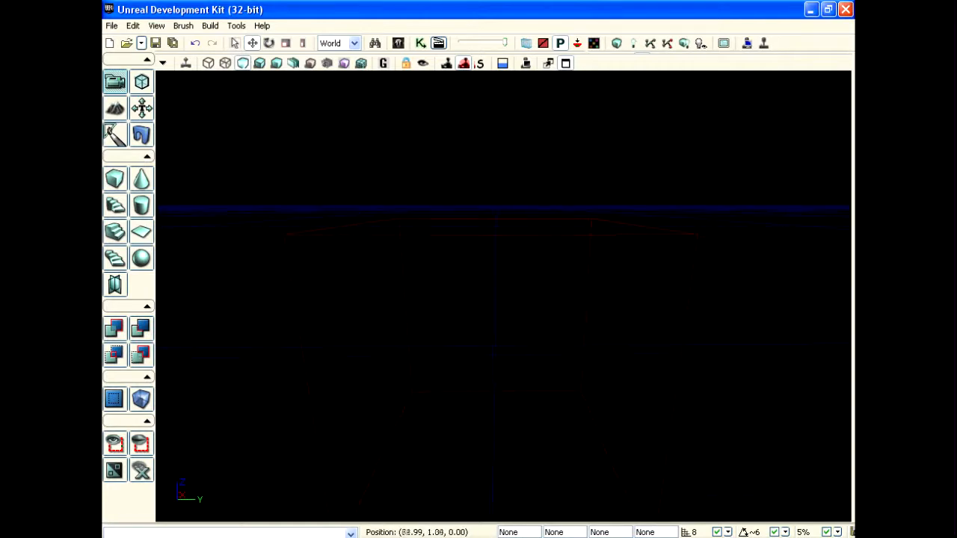
pyautogui.moveTo(688, 213)
pyautogui.mouseDown(button='right')
pyautogui.moveTo(658, 230)
pyautogui.moveTo(692, 214)
pyautogui.moveTo(680, 219)
pyautogui.mouseUp(button='right')
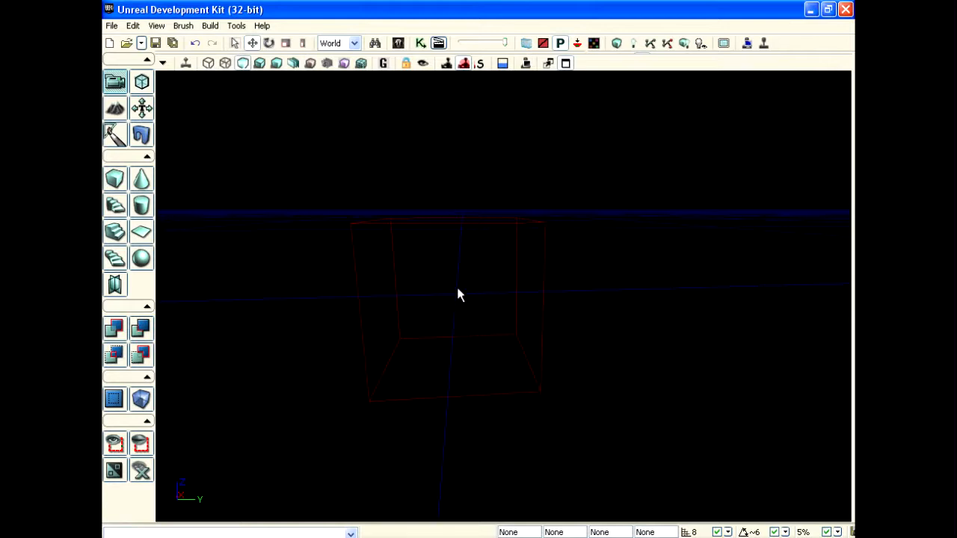
pyautogui.moveTo(451, 299)
pyautogui.mouseDown()
pyautogui.moveTo(635, 295)
pyautogui.moveTo(479, 293)
pyautogui.moveTo(553, 292)
pyautogui.mouseUp()
pyautogui.moveTo(502, 296)
pyautogui.mouseDown()
pyautogui.moveTo(508, 276)
pyautogui.moveTo(502, 322)
pyautogui.moveTo(497, 261)
pyautogui.moveTo(503, 314)
pyautogui.moveTo(451, 309)
pyautogui.mouseUp()
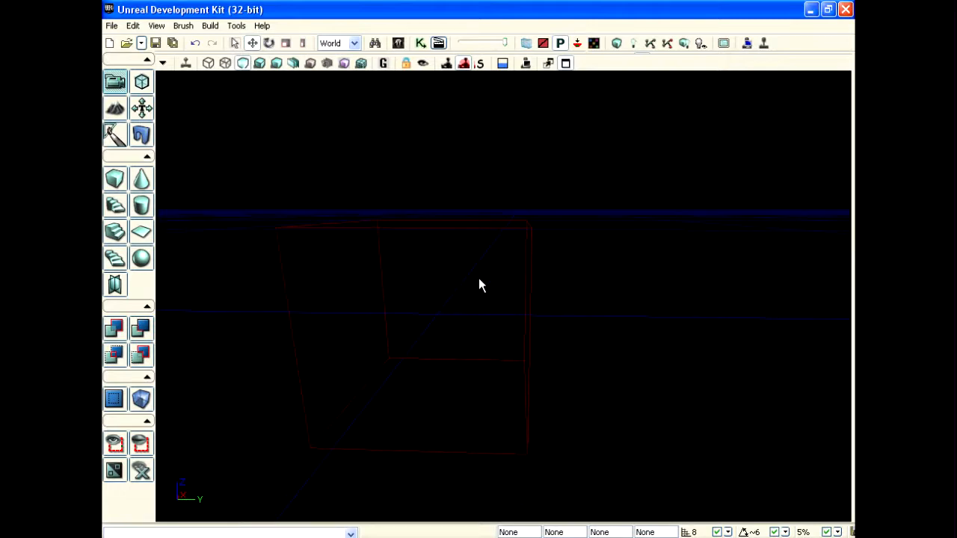
pyautogui.moveTo(475, 281)
pyautogui.mouseDown(button='right')
pyautogui.moveTo(252, 285)
pyautogui.moveTo(345, 275)
pyautogui.moveTo(843, 268)
pyautogui.moveTo(651, 268)
pyautogui.moveTo(708, 268)
pyautogui.moveTo(442, 288)
pyautogui.moveTo(499, 272)
pyautogui.moveTo(479, 278)
pyautogui.mouseUp(button='right')
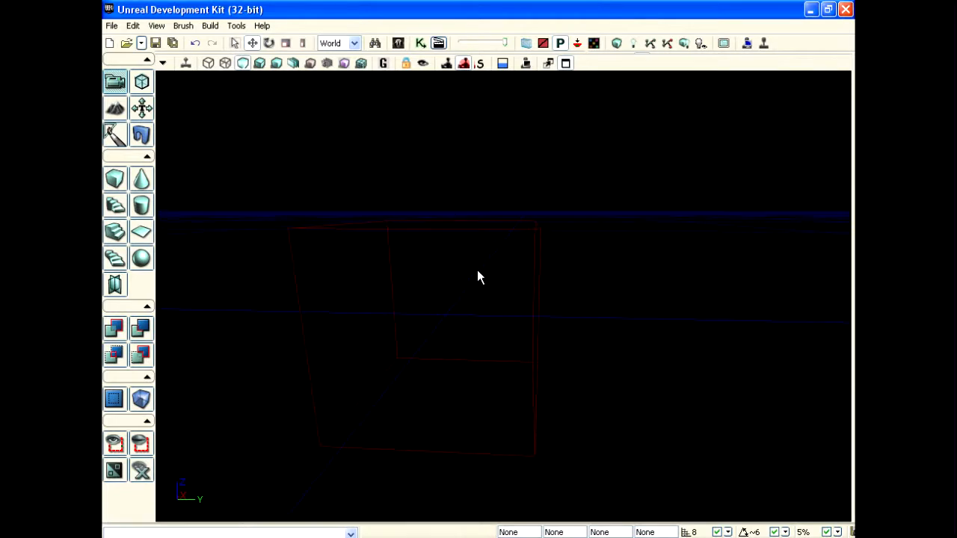
pyautogui.moveTo(447, 264); pyautogui.dragTo(448, 183, button='middle')
pyautogui.moveTo(480, 274); pyautogui.dragTo(480, 275)
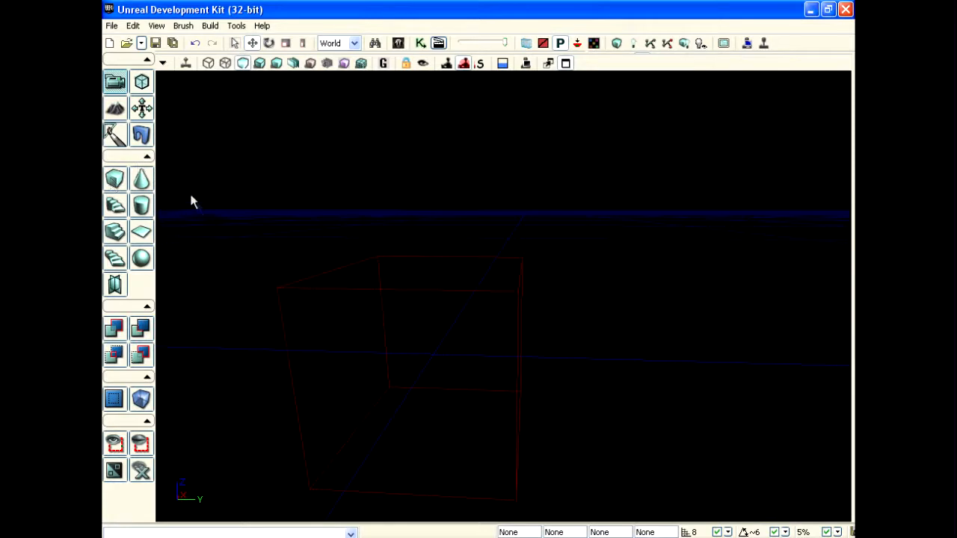
# Select the red builder brush and nudge it slightly along the positive Y axis.
pyautogui.click(445, 291)
pyautogui.moveTo(487, 350)
pyautogui.mouseDown()
pyautogui.moveTo(564, 354)
pyautogui.moveTo(516, 355)
pyautogui.mouseUp()
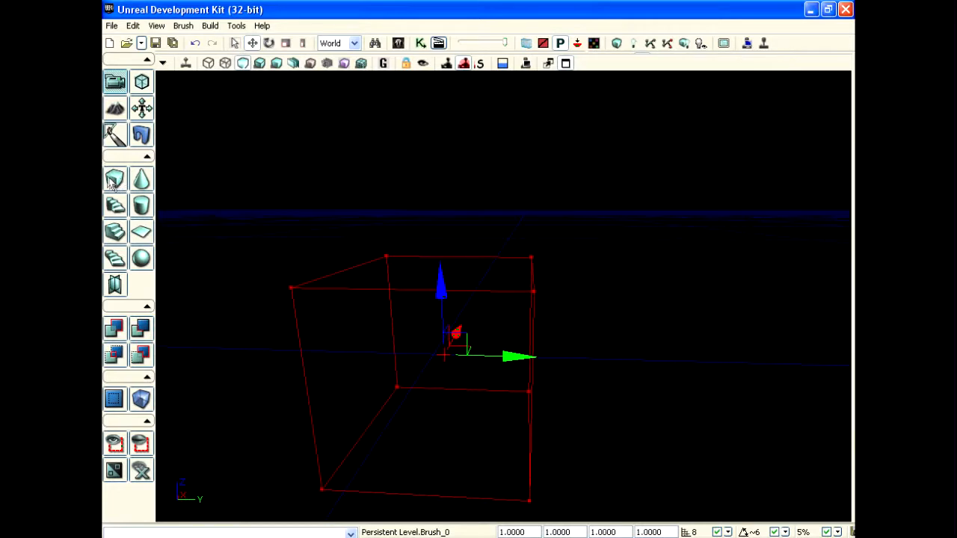
# Add a solid cube from the builder brush with CSG Add and slide the brush along Y clear of the cube.
pyautogui.moveTo(257, 190)
pyautogui.mouseDown(button='right')
pyautogui.moveTo(299, 191)
pyautogui.moveTo(250, 228)
pyautogui.mouseUp(button='right')
pyautogui.moveTo(251, 228)
pyautogui.mouseDown(button='middle')
pyautogui.moveTo(248, 237)
pyautogui.moveTo(249, 216)
pyautogui.mouseUp(button='middle')
pyautogui.moveTo(250, 216); pyautogui.dragTo(247, 198)
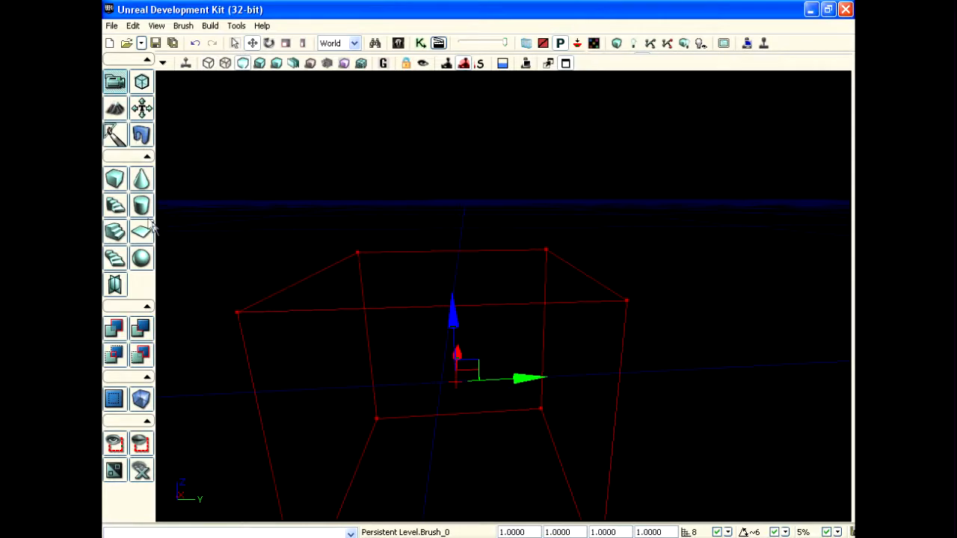
pyautogui.click(114, 327)
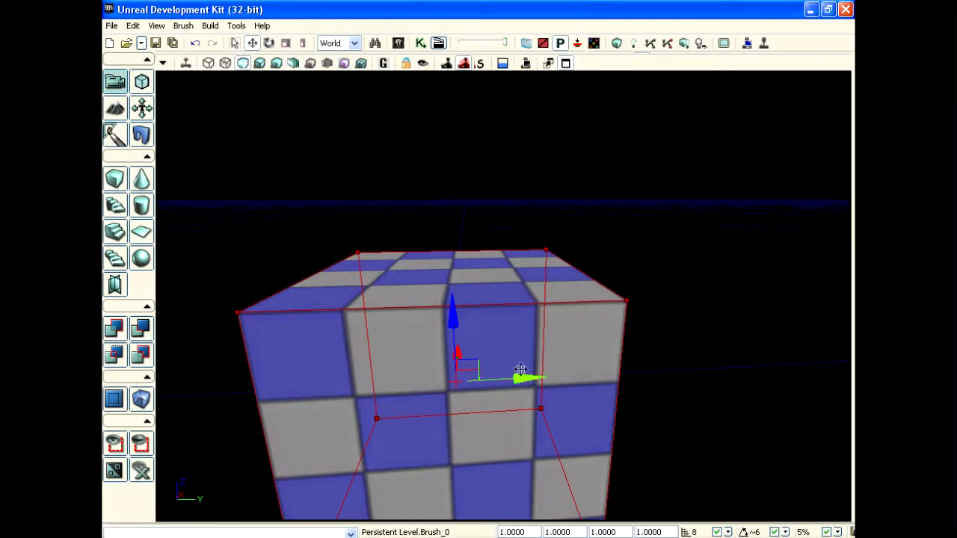
pyautogui.moveTo(527, 379); pyautogui.dragTo(829, 377)
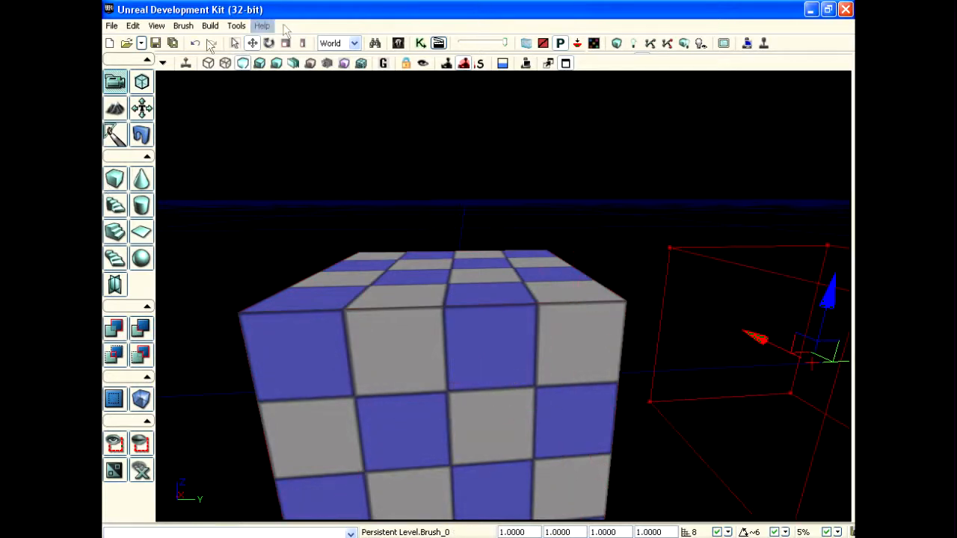
# Compare the cube in brush wireframe and wireframe display, deselect the builder brush, and return to the unlit textured view.
pyautogui.click(209, 63)
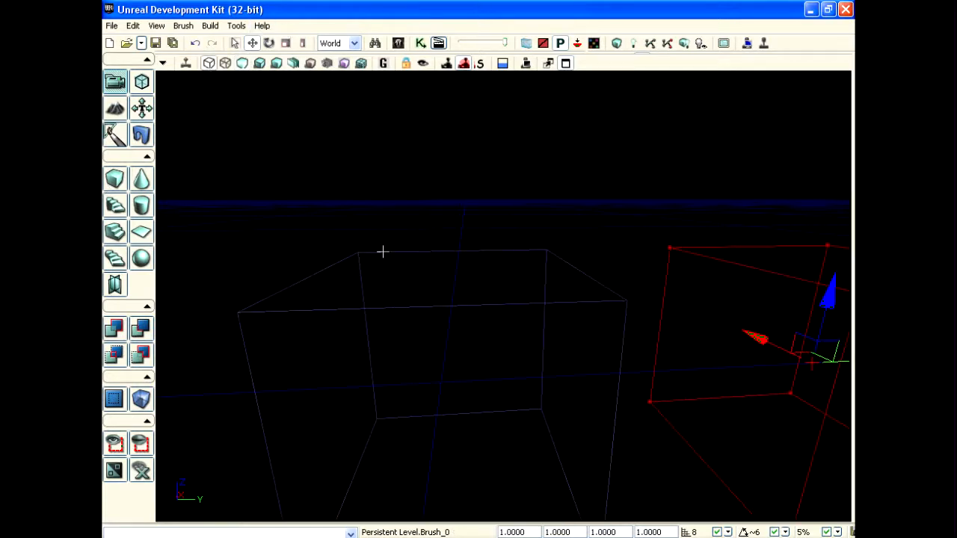
pyautogui.click(225, 63)
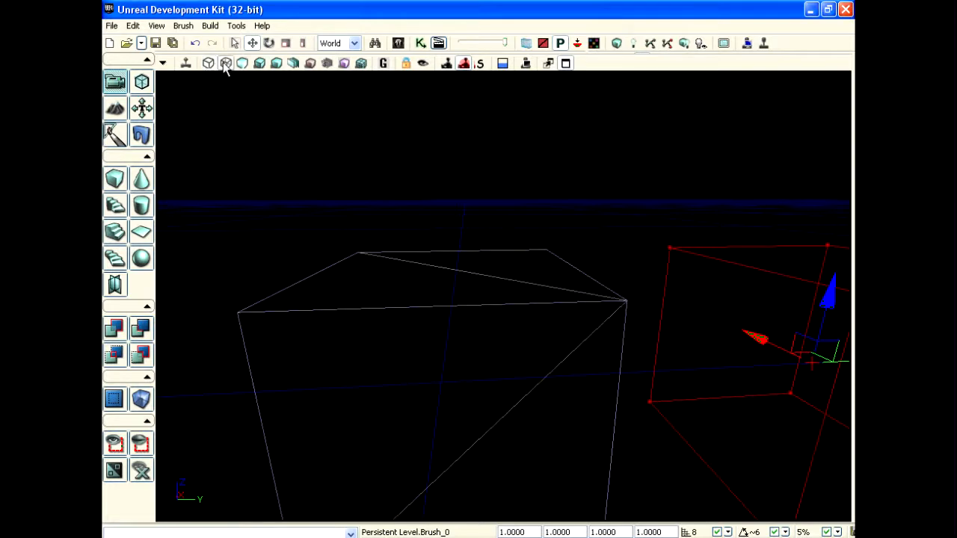
pyautogui.click(333, 293)
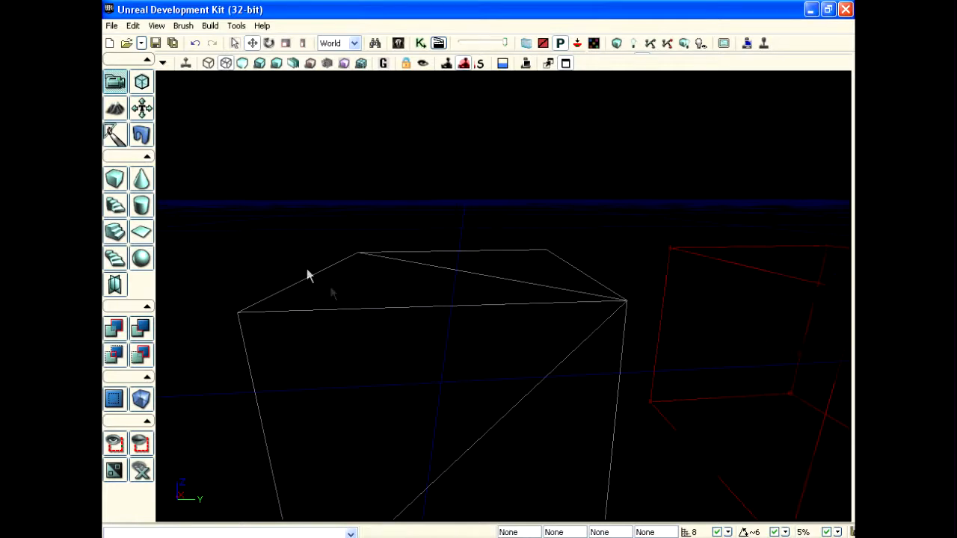
pyautogui.click(242, 64)
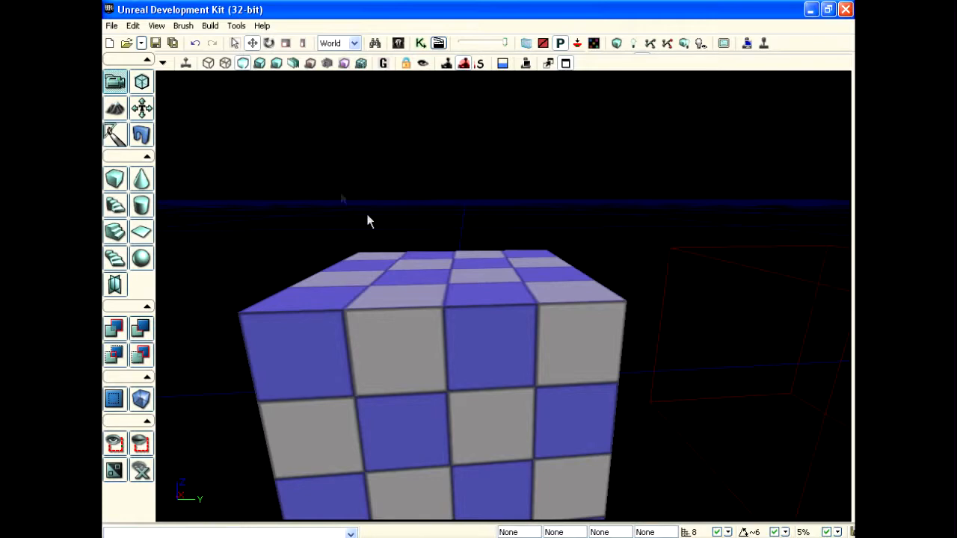
# Examine the checkered cube from above, the front and a corner in the perspective view.
pyautogui.moveTo(340, 193); pyautogui.dragTo(328, 198, button='right')
pyautogui.moveTo(453, 201); pyautogui.dragTo(458, 245, button='right')
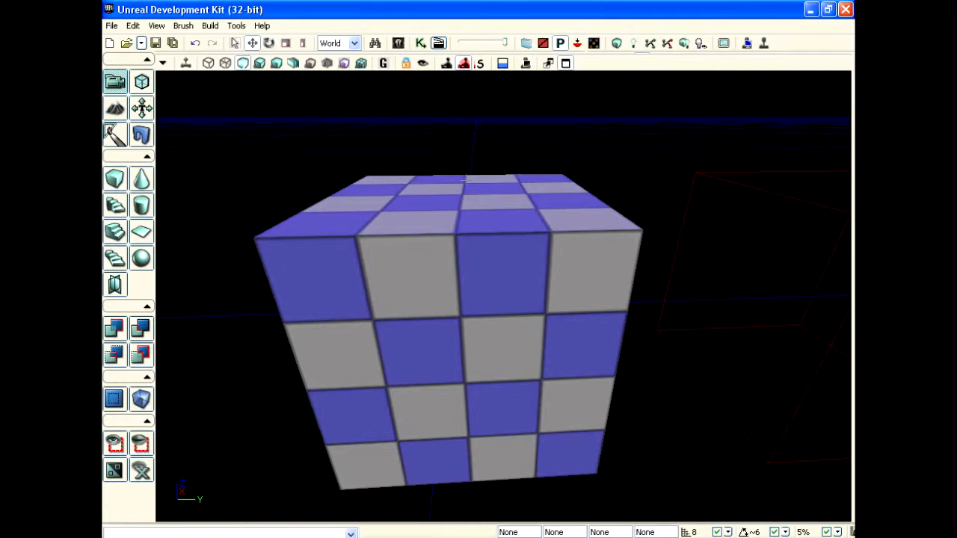
pyautogui.moveTo(475, 281); pyautogui.dragTo(475, 240, button='right')
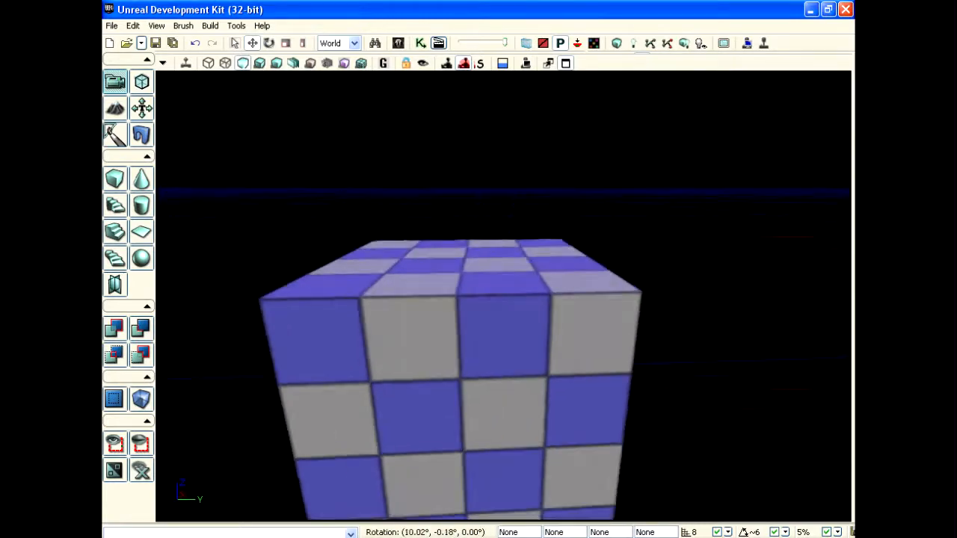
pyautogui.moveTo(475, 241); pyautogui.dragTo(474, 254, button='middle')
pyautogui.moveTo(474, 255); pyautogui.dragTo(474, 275)
pyautogui.moveTo(474, 275); pyautogui.dragTo(475, 239, button='middle')
pyautogui.moveTo(474, 240); pyautogui.dragTo(449, 277, button='right')
pyautogui.moveTo(448, 276); pyautogui.dragTo(463, 276)
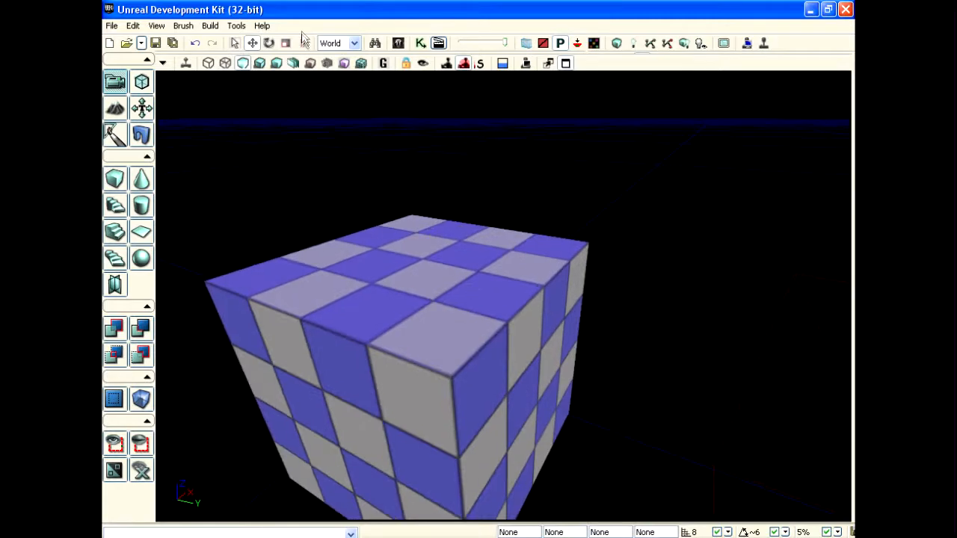
# Switch the perspective view to lit mode and add a point light on the cube's top surface.
pyautogui.click(259, 63)
pyautogui.click(386, 172)
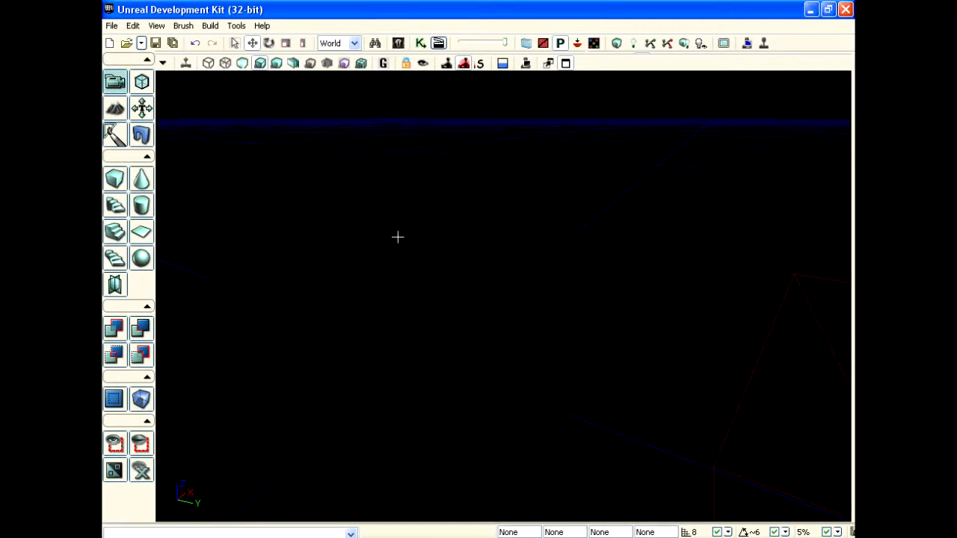
pyautogui.rightClick(398, 237)
pyautogui.moveTo(473, 451)
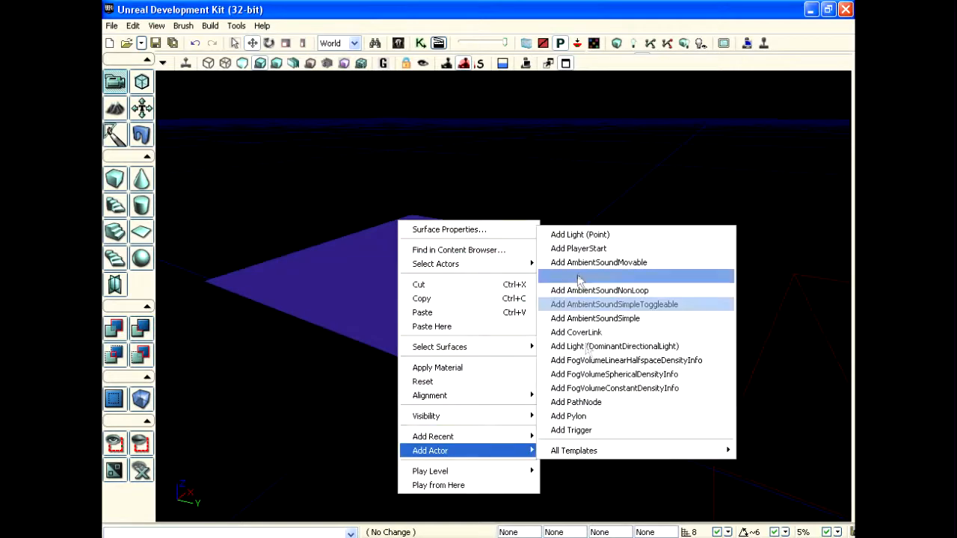
pyautogui.click(580, 236)
# Raise the point light above the cube and move it along positive Y past the cube's side.
pyautogui.moveTo(384, 167); pyautogui.dragTo(383, 75)
pyautogui.moveTo(444, 284); pyautogui.dragTo(408, 249, button='right')
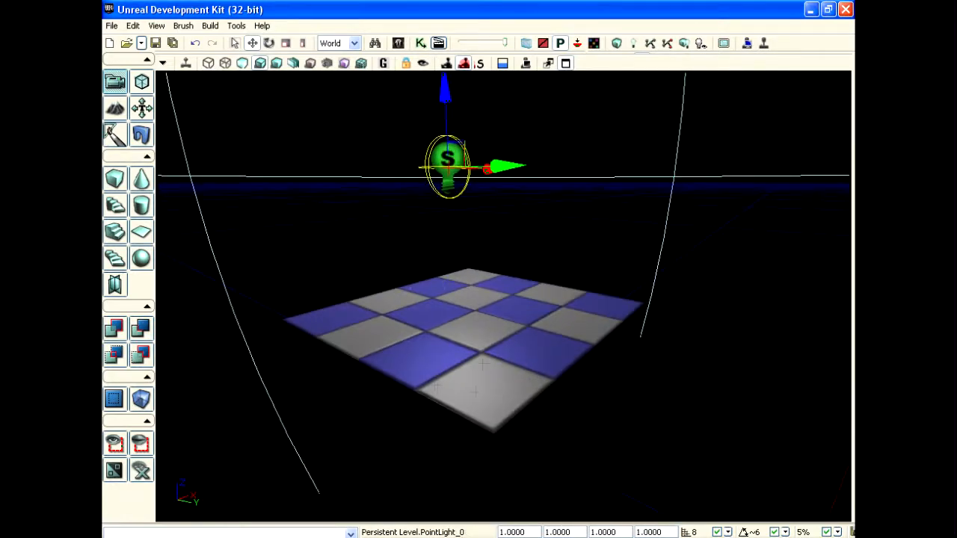
pyautogui.moveTo(511, 167); pyautogui.dragTo(756, 159)
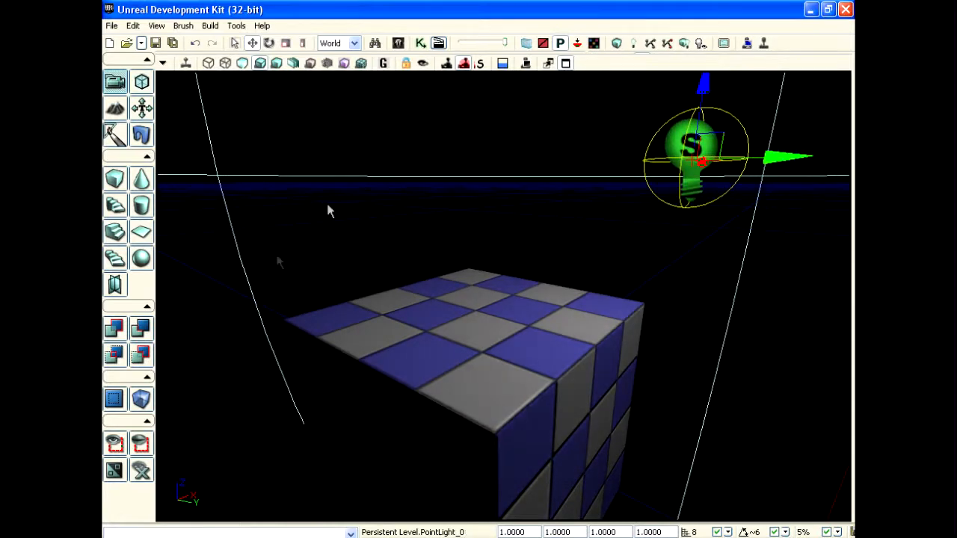
# Display lighting only and move the point light back above the cube to examine the shading on its faces.
pyautogui.click(275, 64)
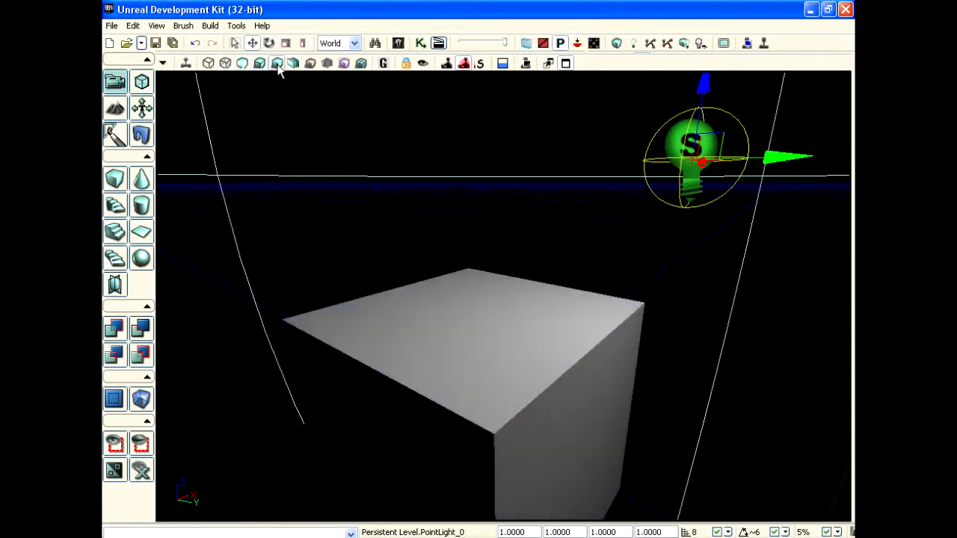
pyautogui.moveTo(700, 167); pyautogui.dragTo(565, 131)
pyautogui.moveTo(480, 348); pyautogui.dragTo(497, 389, button='right')
pyautogui.moveTo(496, 389)
pyautogui.mouseDown()
pyautogui.moveTo(495, 411)
pyautogui.moveTo(494, 368)
pyautogui.moveTo(495, 404)
pyautogui.mouseUp()
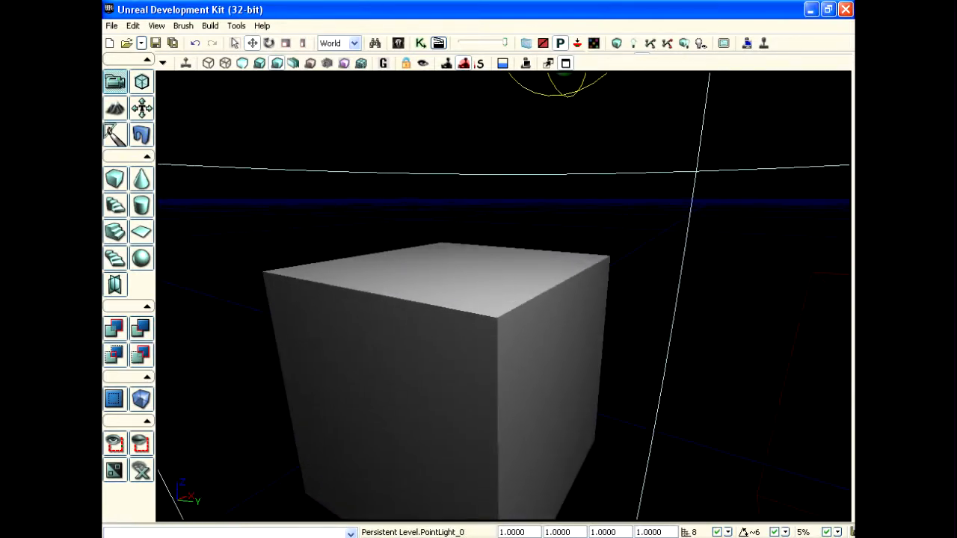
pyautogui.moveTo(437, 326); pyautogui.dragTo(448, 310)
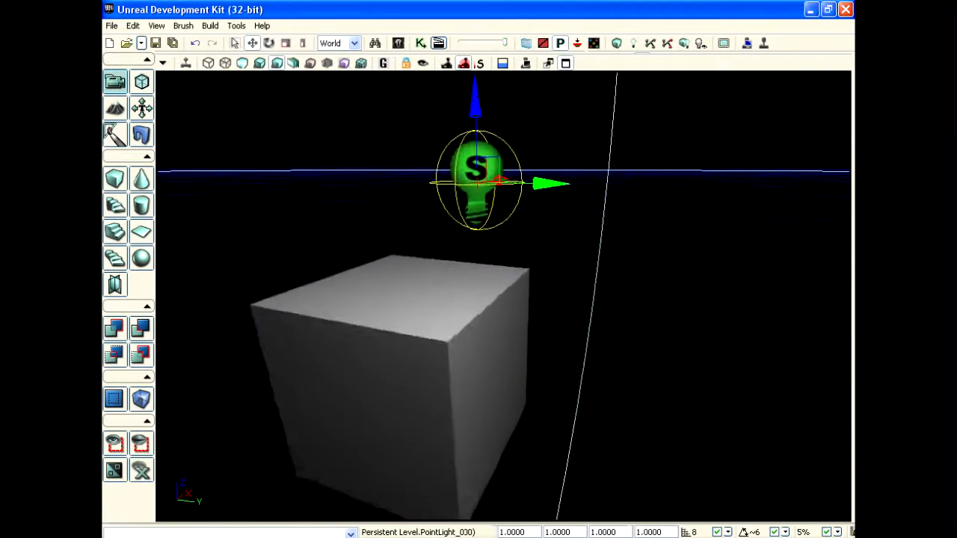
pyautogui.moveTo(437, 327); pyautogui.dragTo(438, 314)
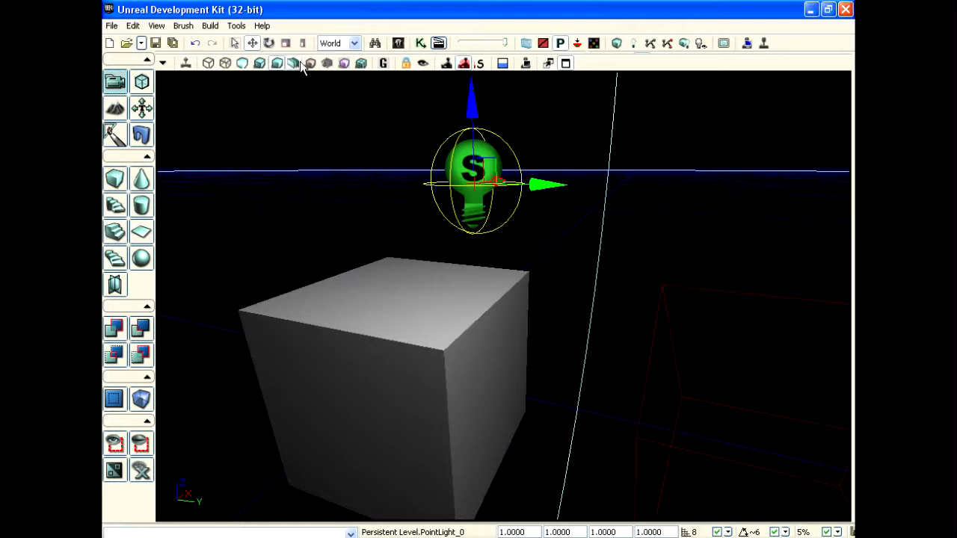
# Return the view to unlit mode, nudge the point light slightly along positive Y, and deselect it.
pyautogui.click(259, 62)
pyautogui.click(242, 63)
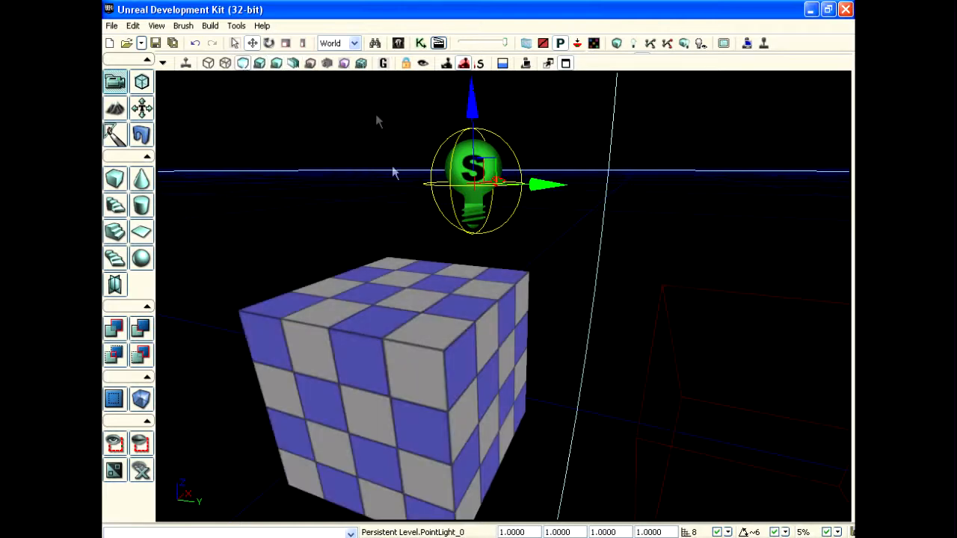
pyautogui.moveTo(549, 188)
pyautogui.mouseDown()
pyautogui.moveTo(561, 189)
pyautogui.moveTo(550, 188)
pyautogui.mouseUp()
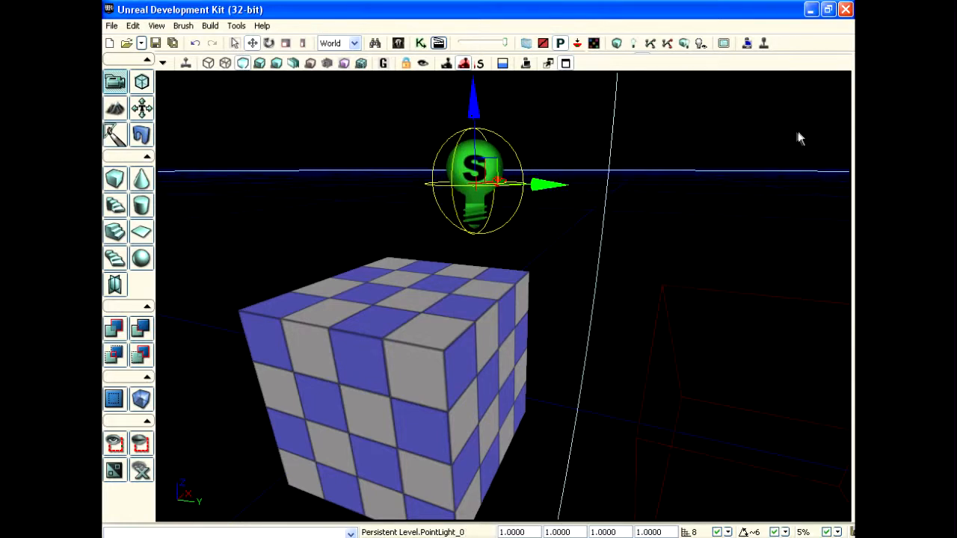
pyautogui.click(334, 136)
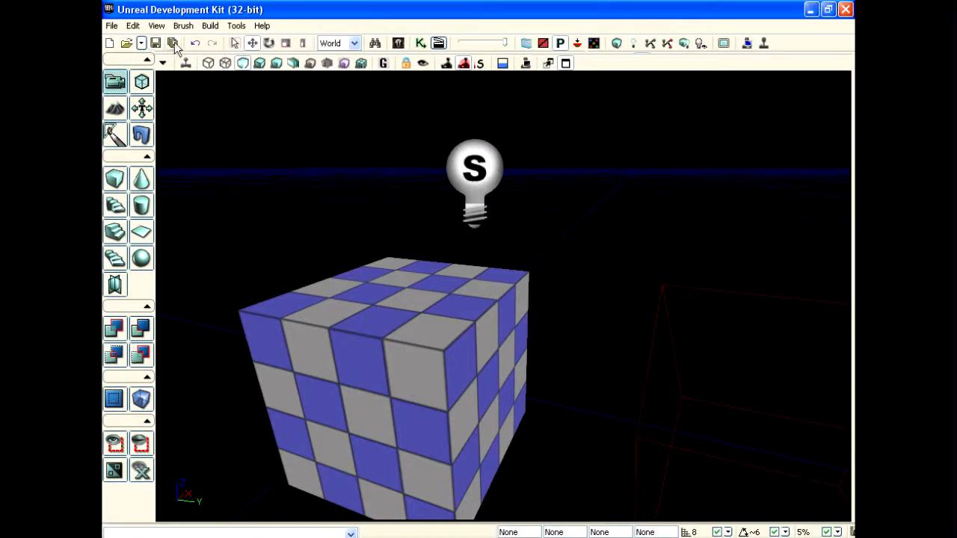
# Select the point light and translate it a short way along the positive Y axis.
pyautogui.click(234, 44)
pyautogui.click(474, 170)
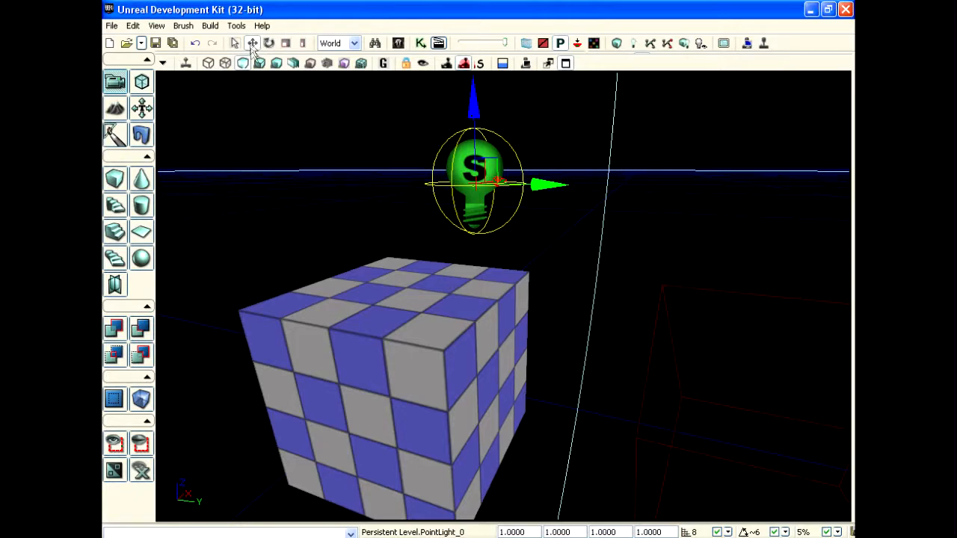
pyautogui.moveTo(543, 183); pyautogui.dragTo(569, 183)
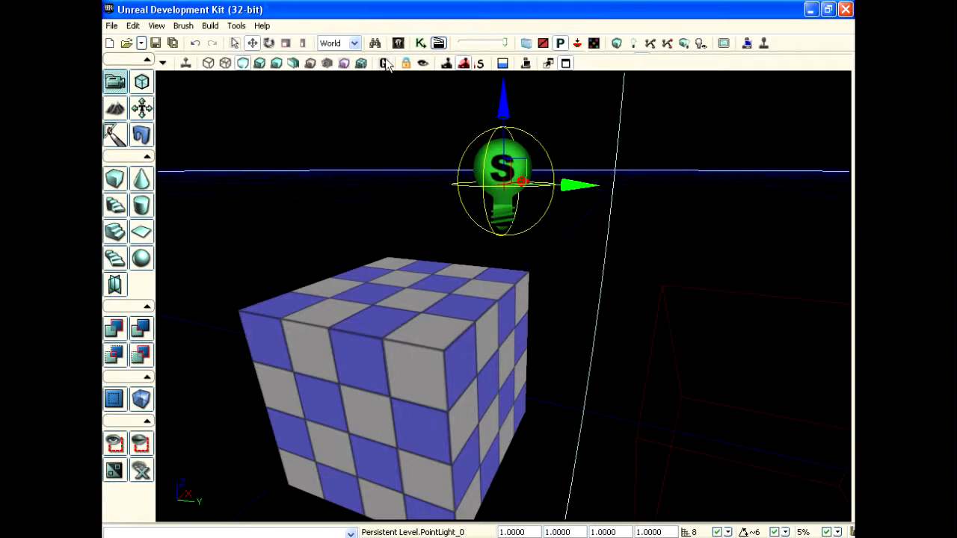
# Use selection mode to pick a cube side surface and the point light, and return to translation mode.
pyautogui.click(234, 43)
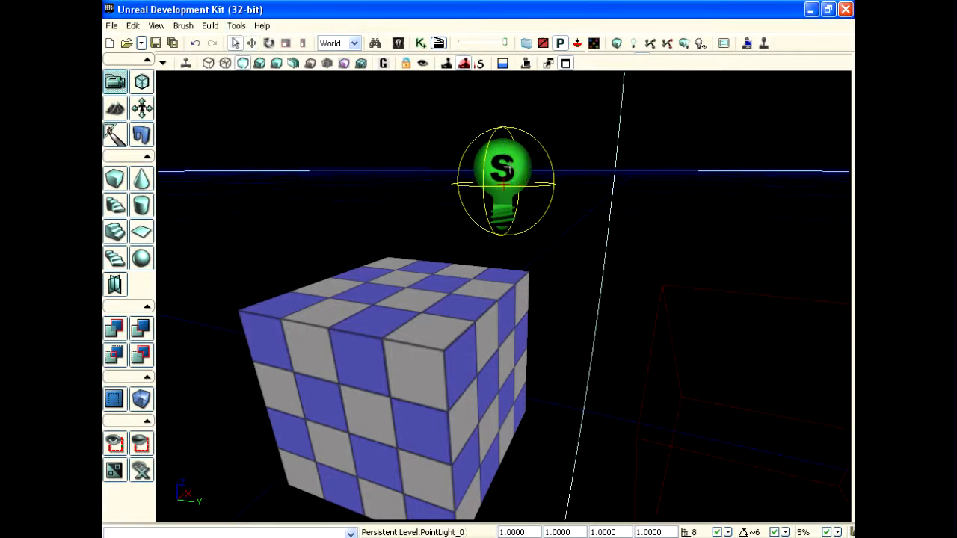
pyautogui.click(510, 333)
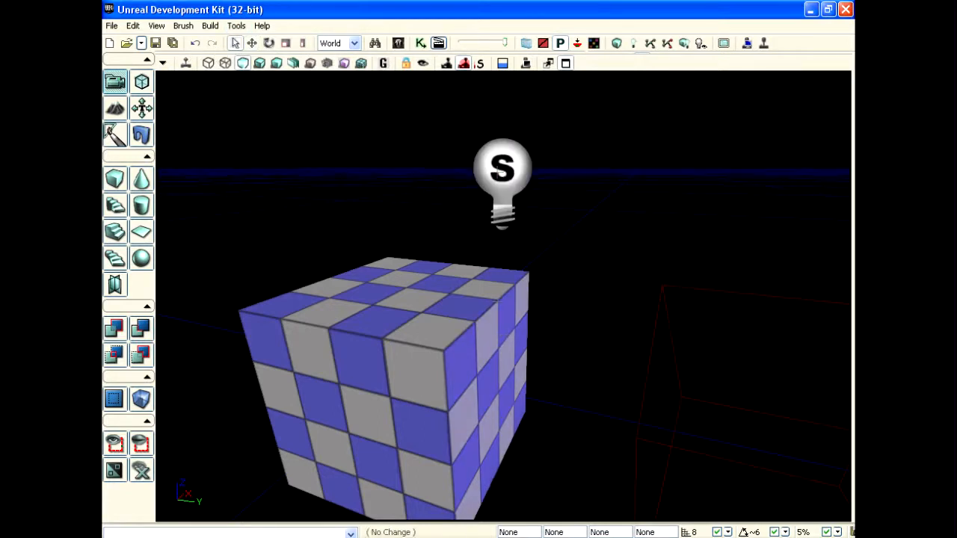
pyautogui.click(528, 194)
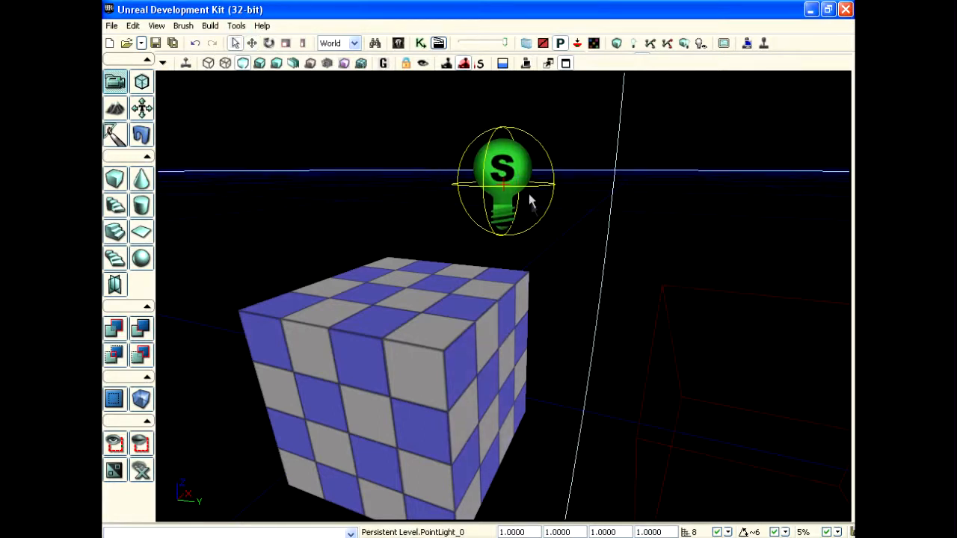
pyautogui.click(252, 43)
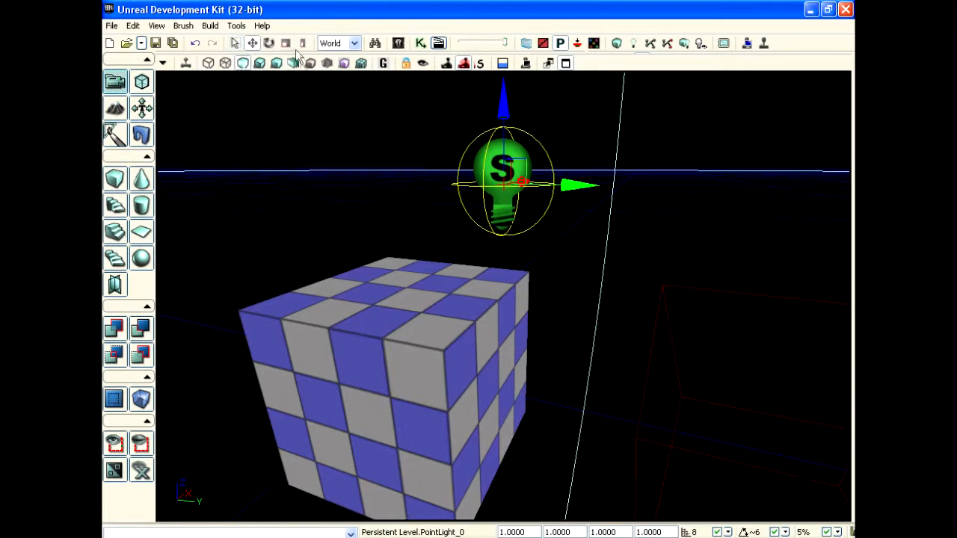
# Rotate the point light with the rotation widget, viewing it from another side of the cube.
pyautogui.click(270, 44)
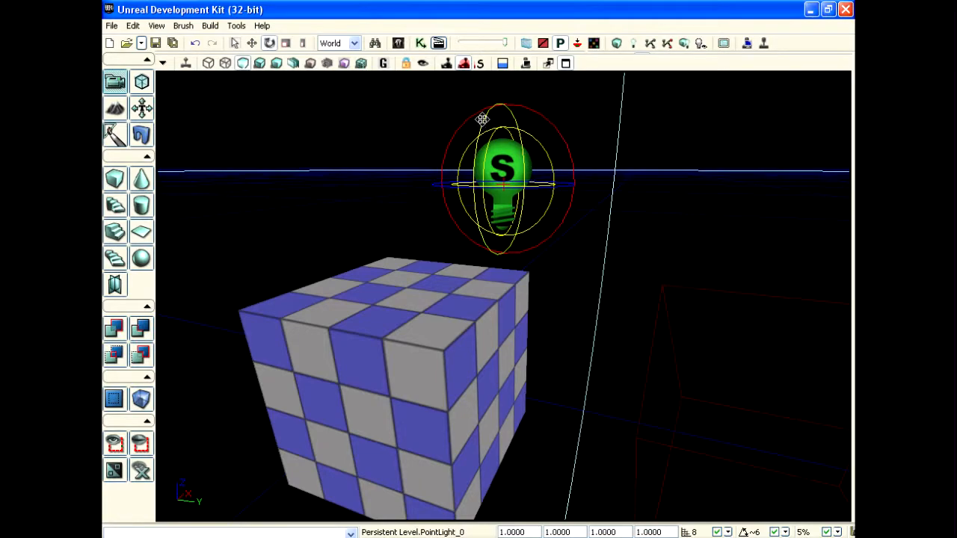
pyautogui.moveTo(513, 240)
pyautogui.mouseDown(button='right')
pyautogui.moveTo(485, 251)
pyautogui.moveTo(513, 245)
pyautogui.mouseUp(button='right')
pyautogui.moveTo(513, 245); pyautogui.dragTo(246, 301)
pyautogui.moveTo(399, 121)
pyautogui.mouseDown()
pyautogui.moveTo(390, 142)
pyautogui.moveTo(401, 121)
pyautogui.mouseUp()
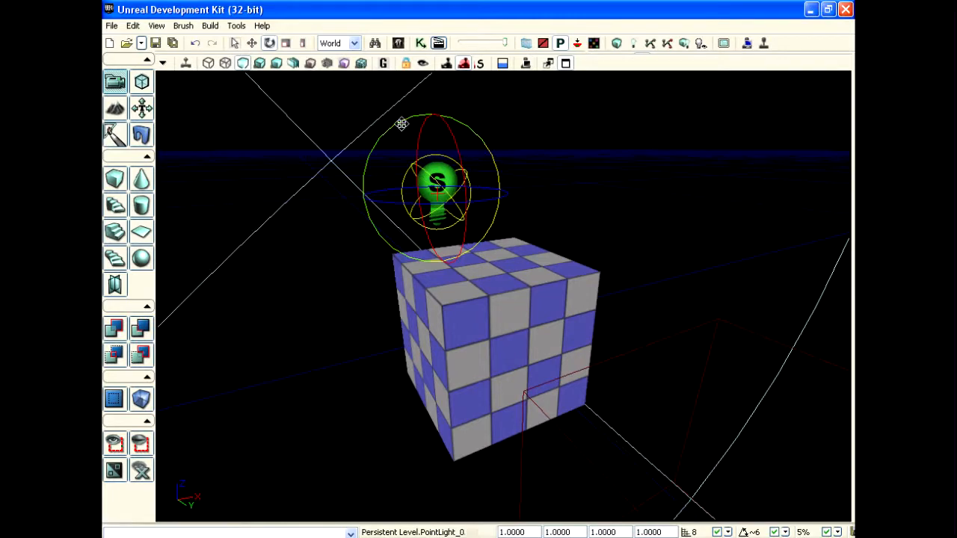
# Try uniform scaling and non-uniform scaling on the point light.
pyautogui.click(286, 42)
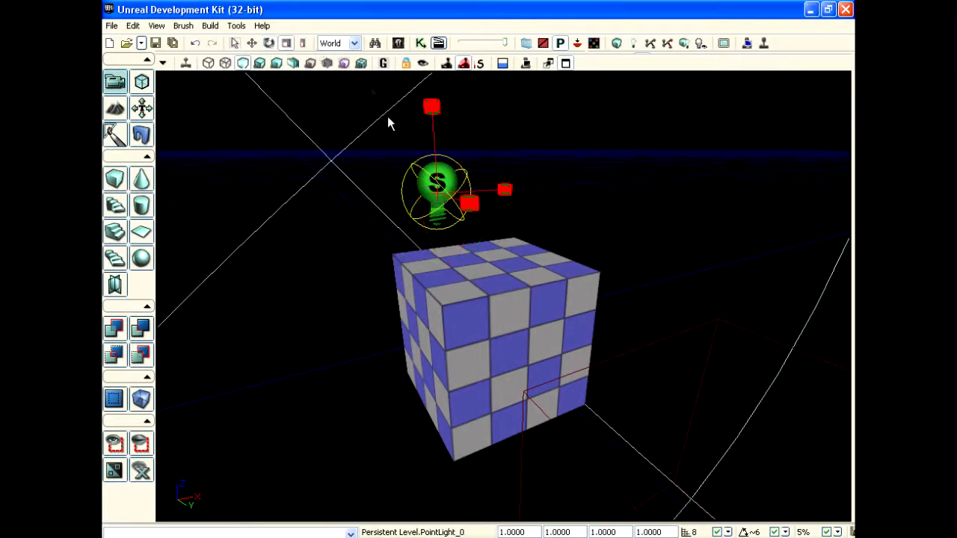
pyautogui.moveTo(429, 127)
pyautogui.mouseDown()
pyautogui.moveTo(435, 179)
pyautogui.moveTo(431, 109)
pyautogui.mouseUp()
pyautogui.click(302, 44)
pyautogui.moveTo(522, 216); pyautogui.dragTo(616, 210, button='right')
pyautogui.moveTo(526, 216); pyautogui.dragTo(585, 262)
pyautogui.moveTo(527, 200)
pyautogui.mouseDown()
pyautogui.moveTo(502, 199)
pyautogui.moveTo(527, 200)
pyautogui.mouseUp()
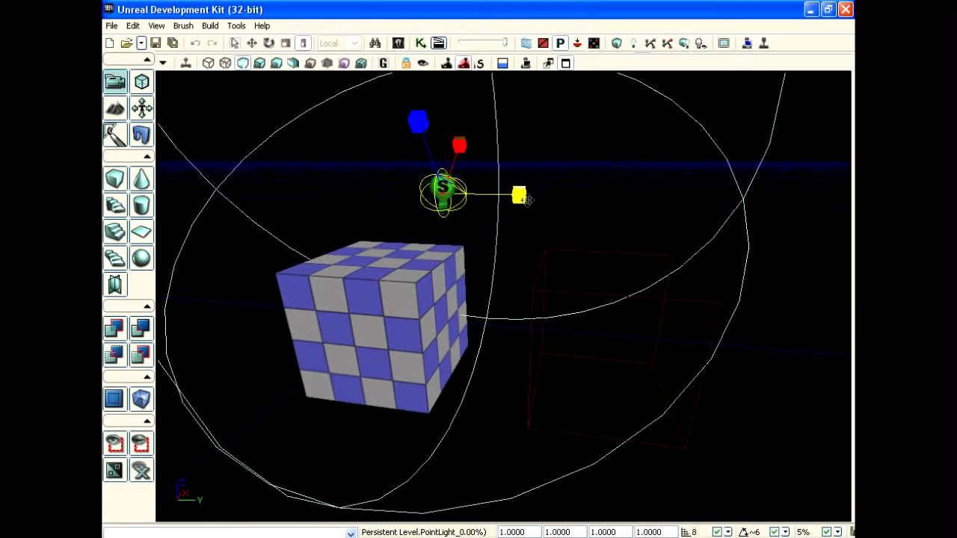
# Shrink the red builder brush non-uniformly along Y and X, and scale it uniformly.
pyautogui.click(552, 289)
pyautogui.moveTo(688, 341); pyautogui.dragTo(638, 342)
pyautogui.moveTo(600, 305); pyautogui.dragTo(599, 327)
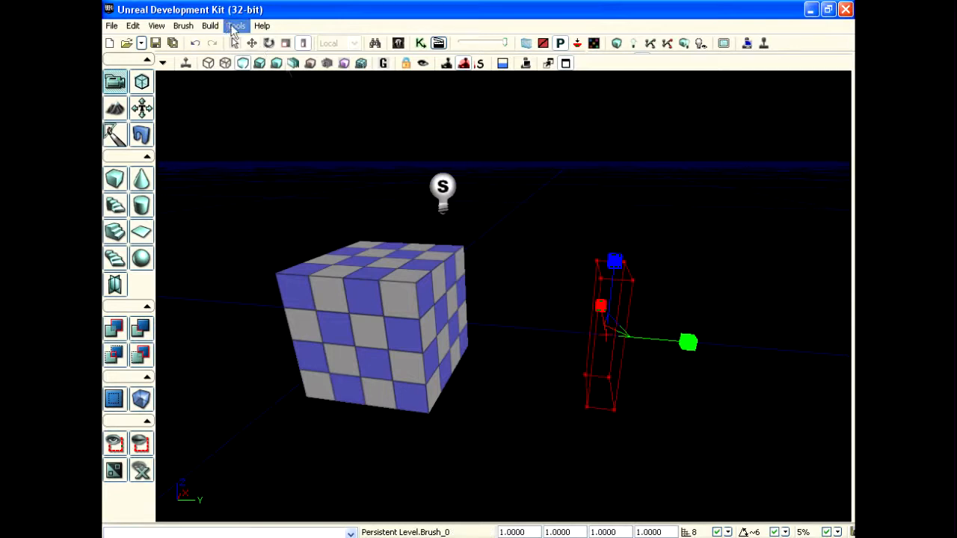
pyautogui.click(285, 42)
pyautogui.moveTo(630, 265); pyautogui.dragTo(629, 224)
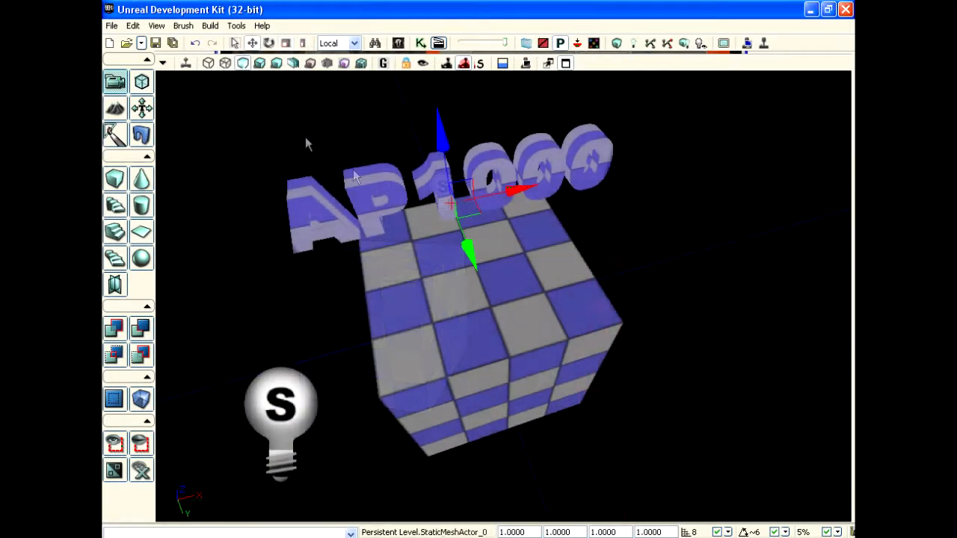
# Tilt the AP1000 static mesh about its local Y axis and shift it along its local Z axis.
pyautogui.click(269, 42)
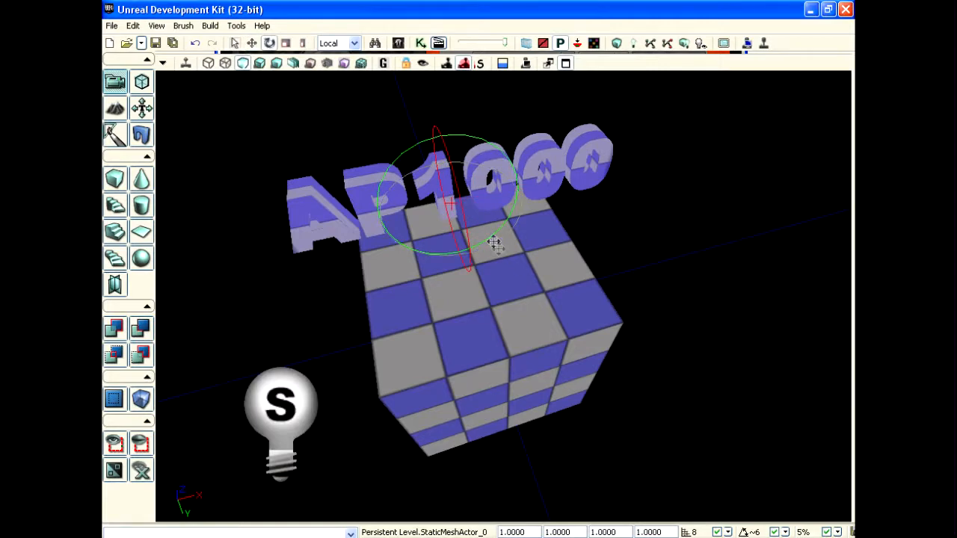
pyautogui.moveTo(492, 230); pyautogui.dragTo(485, 206, button='right')
pyautogui.moveTo(499, 215); pyautogui.dragTo(474, 210)
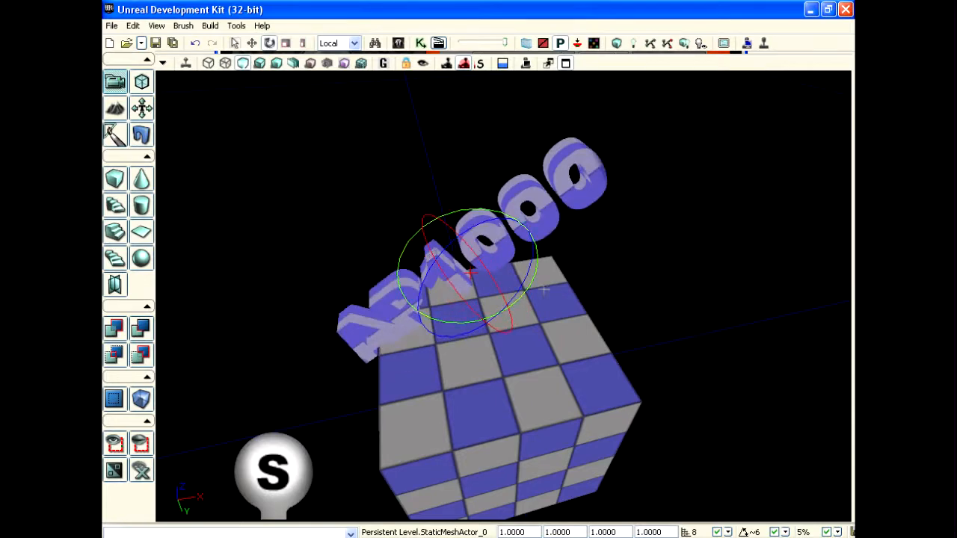
pyautogui.click(252, 43)
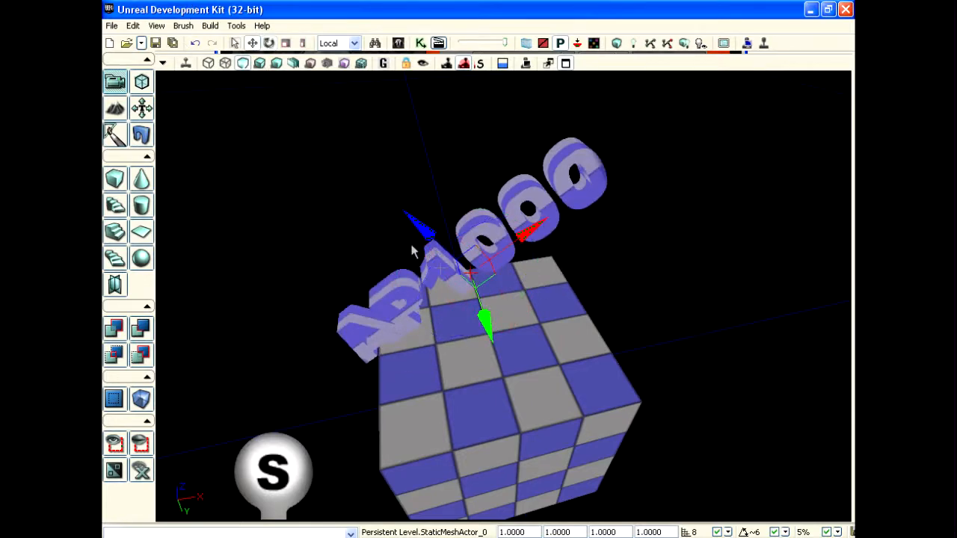
pyautogui.moveTo(418, 226)
pyautogui.mouseDown()
pyautogui.moveTo(452, 254)
pyautogui.moveTo(277, 95)
pyautogui.moveTo(457, 270)
pyautogui.moveTo(396, 207)
pyautogui.moveTo(410, 221)
pyautogui.mouseUp()
# Set the reference coordinate system to World and move the AP1000 mesh along the world X and Y axes.
pyautogui.click(353, 42)
pyautogui.click(336, 57)
pyautogui.moveTo(532, 254); pyautogui.dragTo(559, 250)
pyautogui.moveTo(507, 295)
pyautogui.mouseDown()
pyautogui.moveTo(479, 219)
pyautogui.moveTo(513, 305)
pyautogui.moveTo(506, 293)
pyautogui.mouseUp()
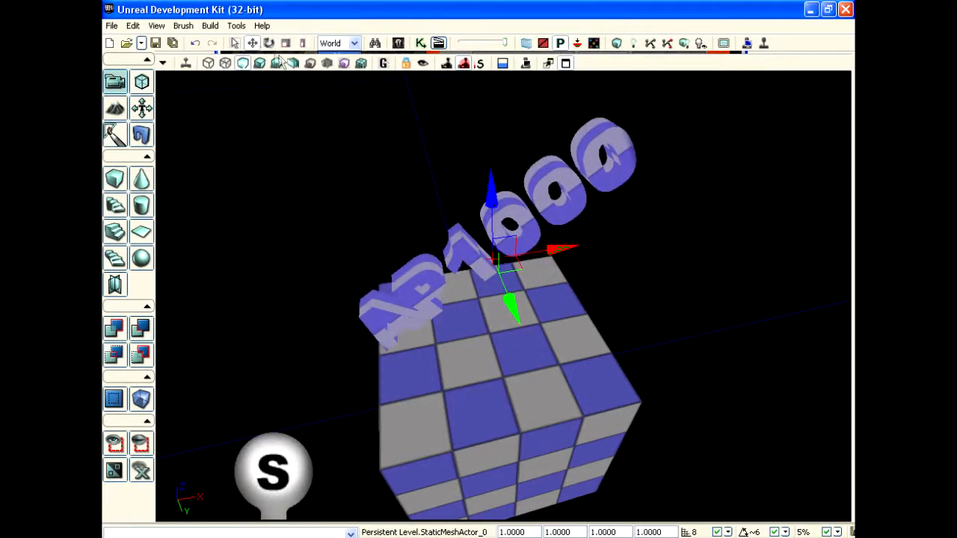
pyautogui.click(355, 43)
pyautogui.click(351, 45)
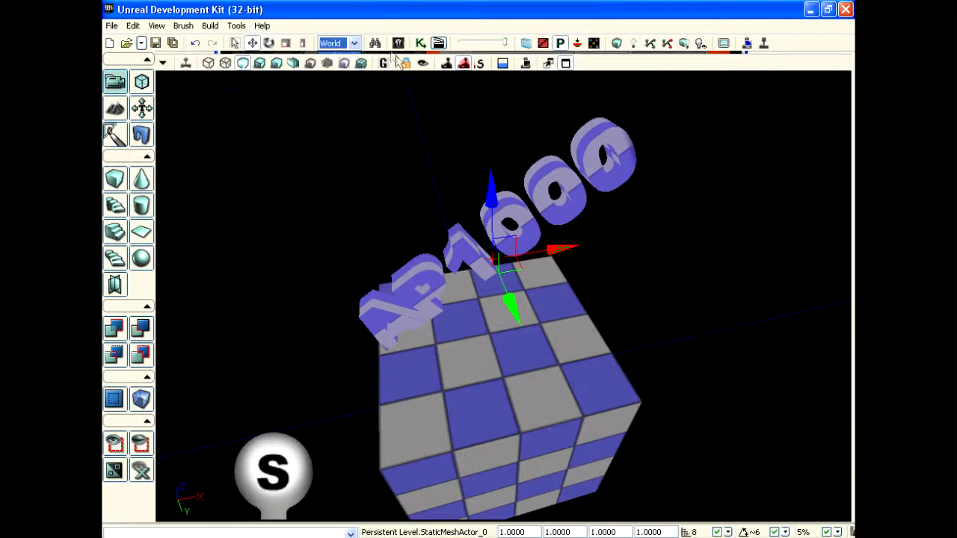
# Review the level's actors and the search options in the Search For Actors dialog, and close it.
pyautogui.click(374, 44)
pyautogui.moveTo(280, 159); pyautogui.dragTo(219, 111)
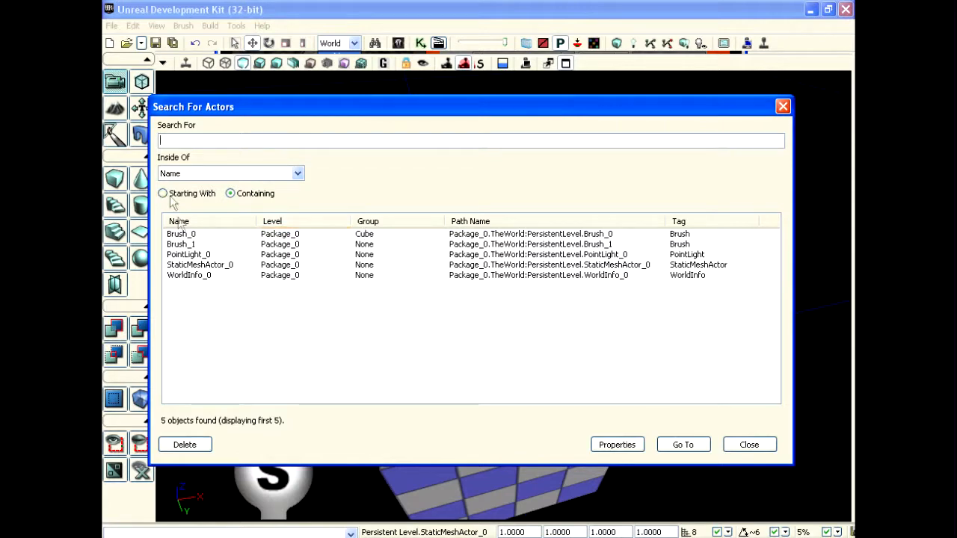
pyautogui.click(748, 445)
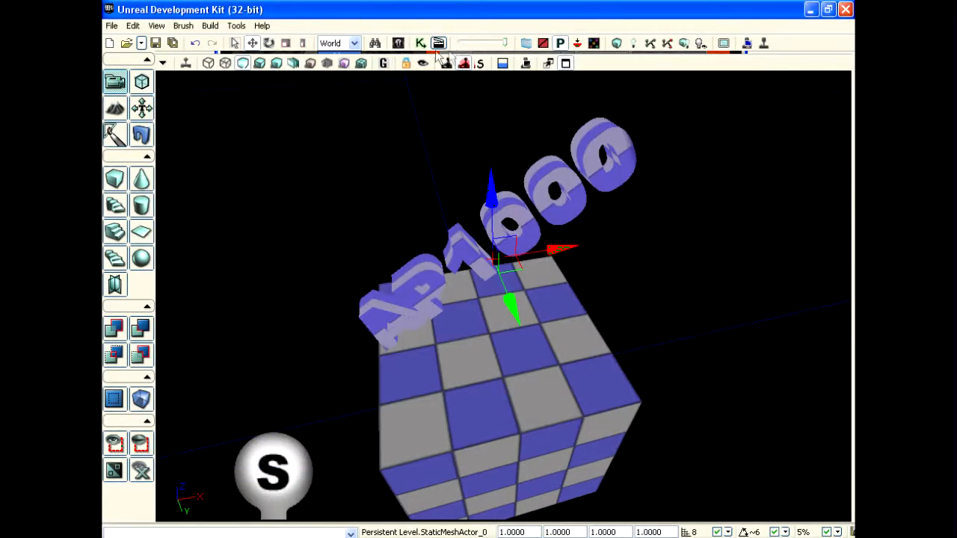
# Look over the static meshes in the Content Browser, including AP1000, and close the browser.
pyautogui.click(399, 43)
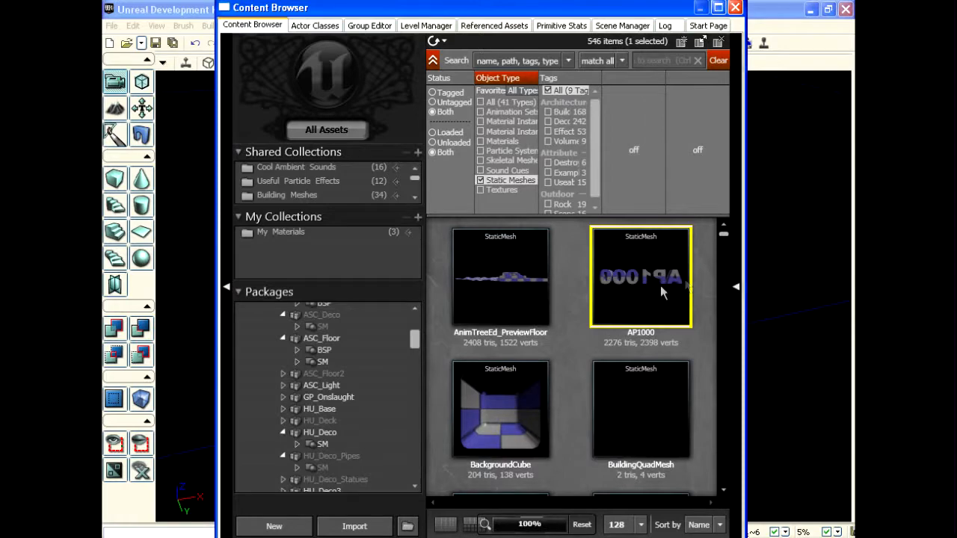
pyautogui.click(735, 8)
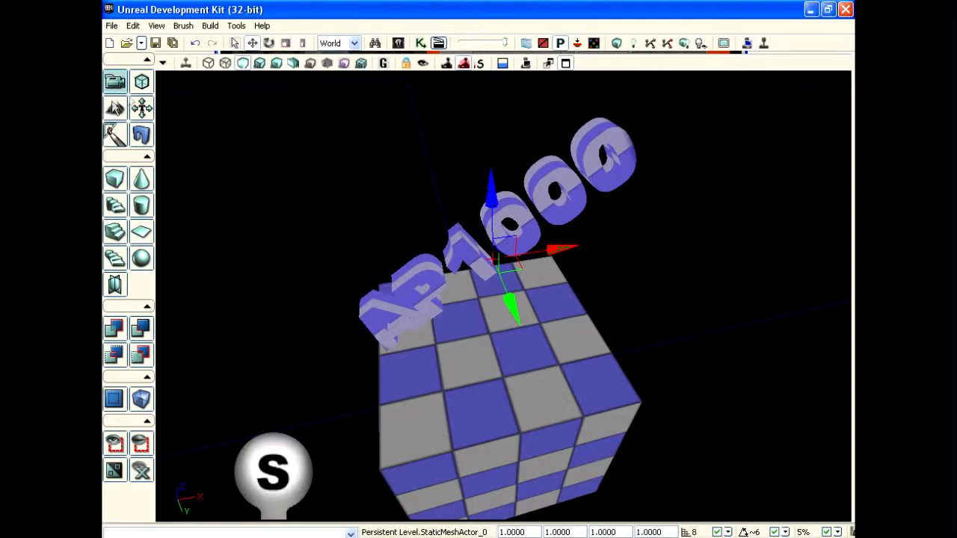
pyautogui.moveTo(333, 166); pyautogui.dragTo(489, 131, button='right')
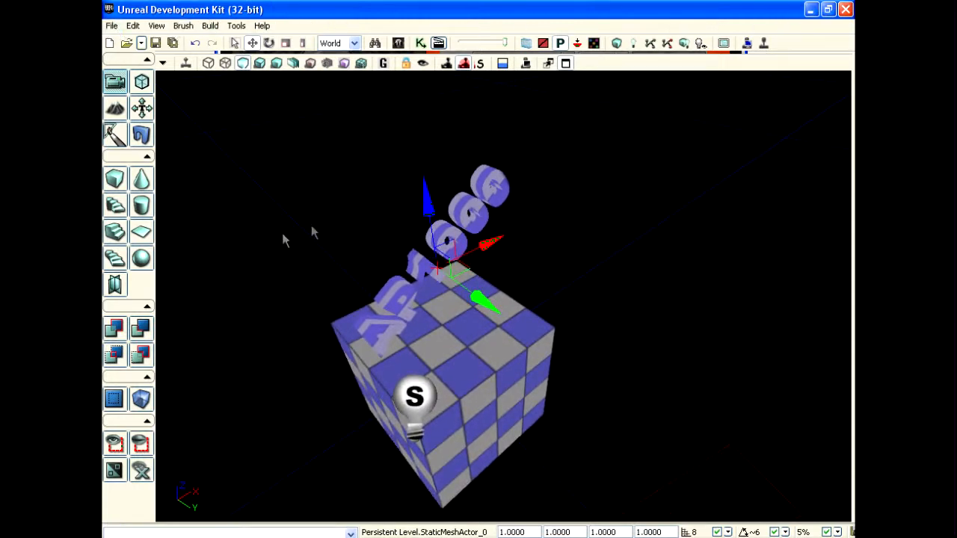
pyautogui.moveTo(311, 226); pyautogui.dragTo(310, 241, button='right')
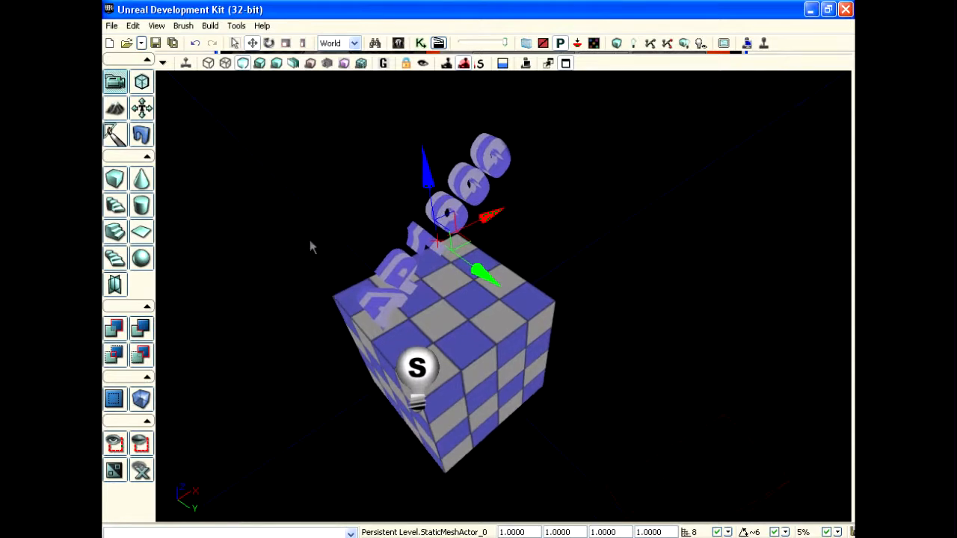